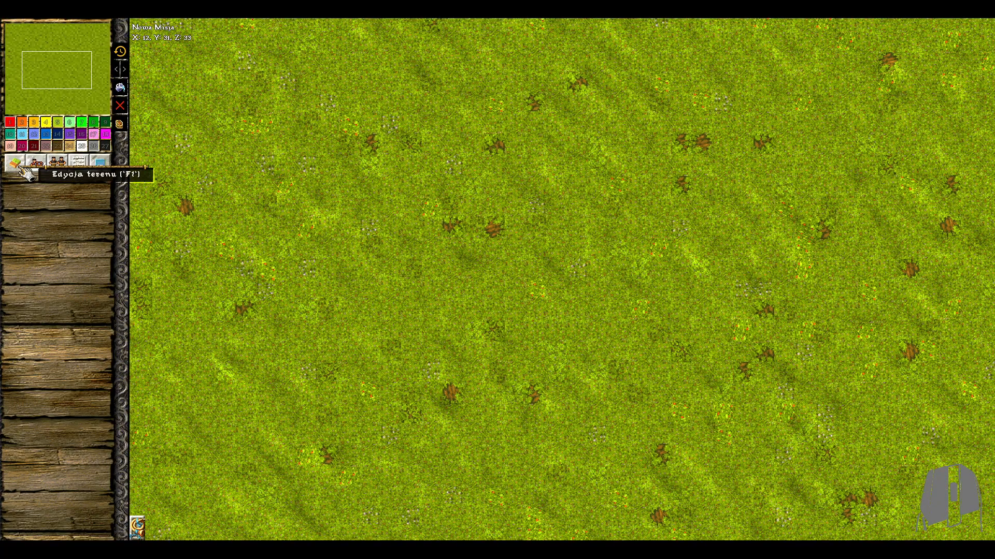
Step: Paint a curved strip of brown rock terrain across the grass with a terrain brush of size 2
left_click(21, 166)
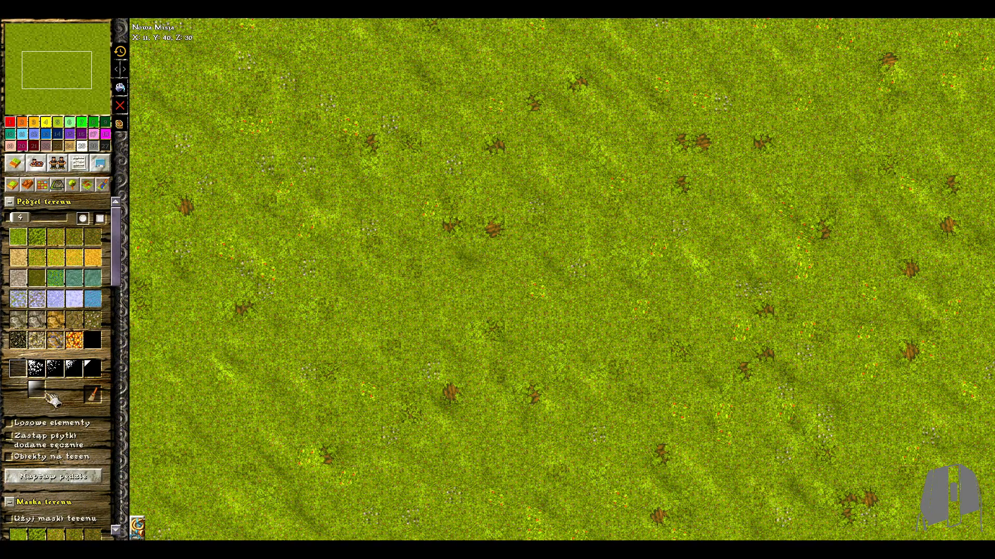
left_click(54, 320)
scroll(41, 223, "down", 1)
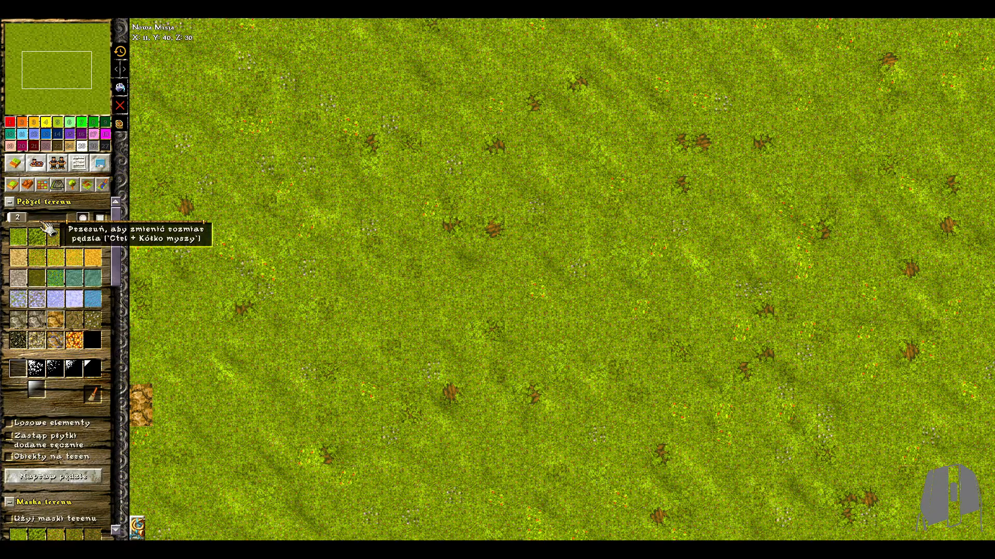
middle_click_drag(478, 285, 400, 318)
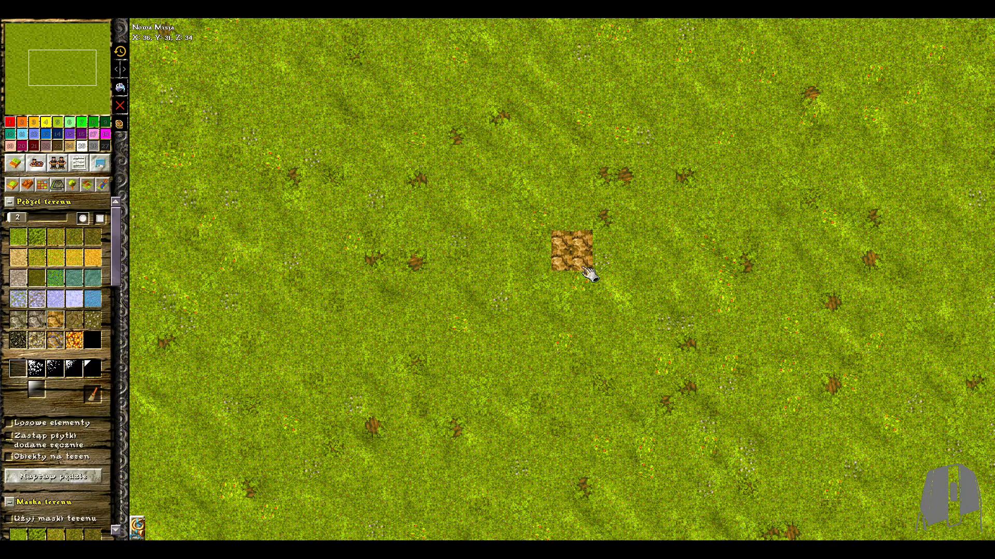
left_click_drag(549, 202, 577, 204)
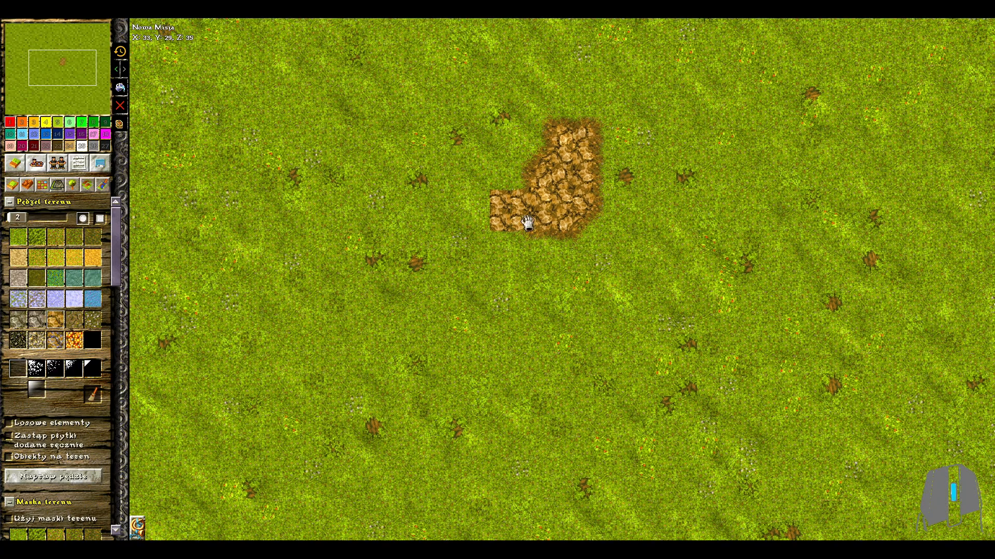
middle_click_drag(519, 214, 610, 217)
mouse_move(678, 218)
left_mouse_down()
mouse_move(715, 181)
mouse_move(633, 275)
mouse_move(573, 264)
mouse_move(492, 332)
mouse_move(340, 253)
left_mouse_up()
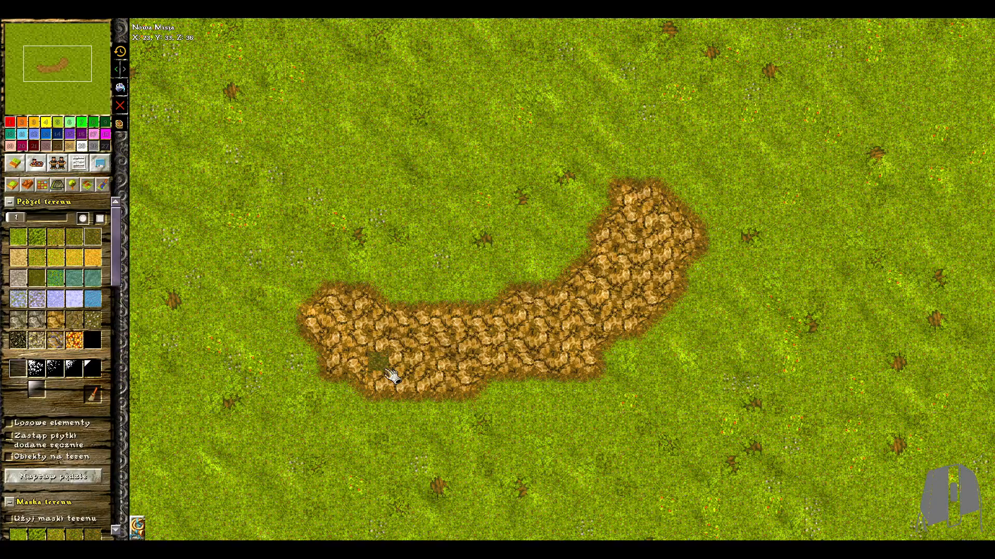
Step: Set the height brush slope to 15 and raise the terrain along the back edge of the rock strip
left_click(57, 185)
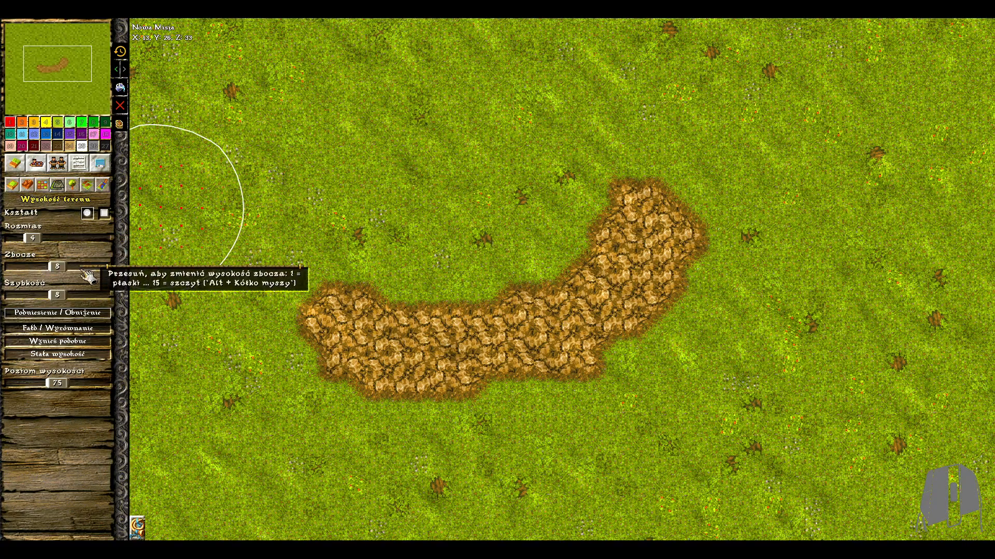
left_click_drag(60, 267, 111, 269)
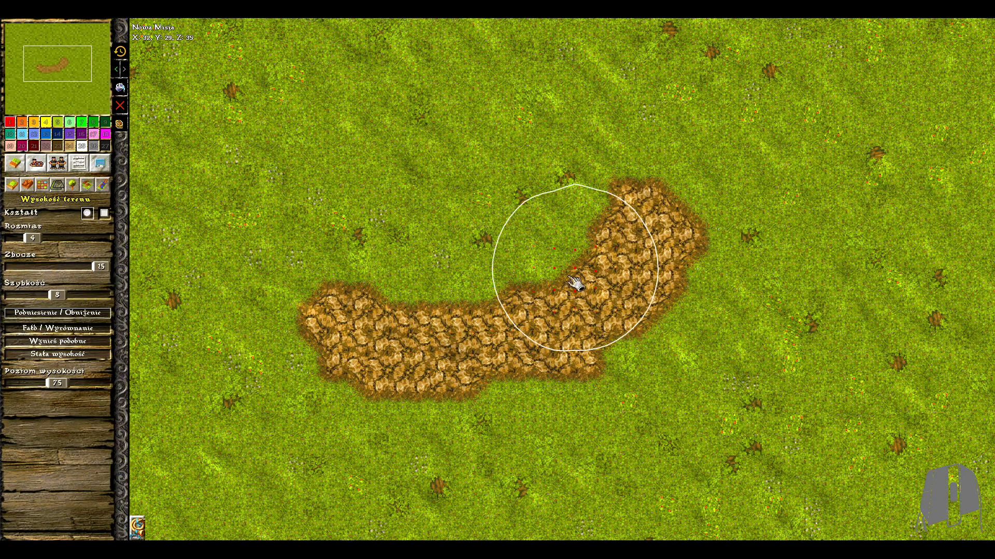
mouse_move(631, 193)
left_mouse_down()
mouse_move(584, 263)
mouse_move(506, 289)
mouse_move(424, 300)
mouse_move(358, 285)
mouse_move(352, 272)
left_mouse_up()
mouse_move(626, 218)
left_mouse_down()
mouse_move(471, 291)
mouse_move(548, 326)
left_mouse_up()
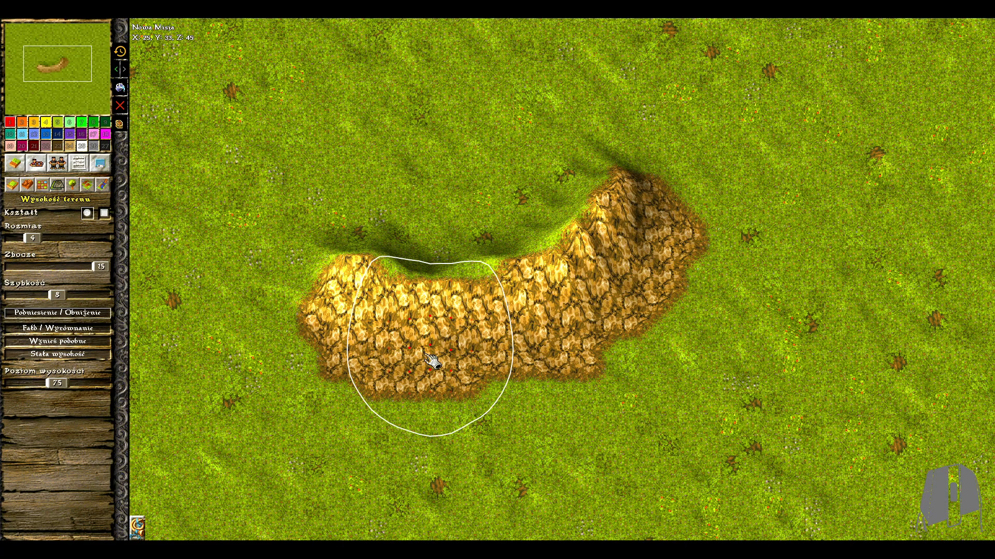
Step: Alternately lower and raise the grass behind the rock wall with the height brush to shape its back slope
right_click(353, 264)
right_click(356, 267)
right_click(371, 269)
mouse_move(380, 276)
right_mouse_down()
mouse_move(367, 215)
mouse_move(406, 251)
mouse_move(366, 212)
mouse_move(430, 267)
right_mouse_up()
mouse_move(424, 262)
left_mouse_down()
mouse_move(405, 201)
mouse_move(408, 246)
mouse_move(400, 195)
mouse_move(413, 222)
left_mouse_up()
mouse_move(420, 228)
right_mouse_down()
mouse_move(411, 225)
mouse_move(437, 235)
mouse_move(449, 212)
mouse_move(435, 195)
mouse_move(475, 191)
right_mouse_up()
mouse_move(475, 191)
left_mouse_down()
mouse_move(453, 238)
mouse_move(391, 202)
mouse_move(437, 190)
mouse_move(437, 155)
mouse_move(451, 149)
left_mouse_up()
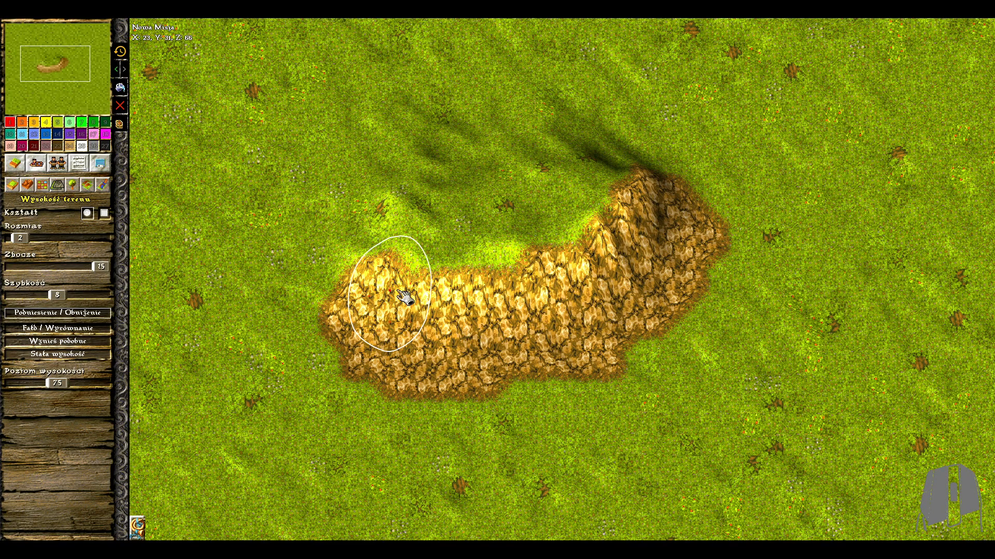
Step: Sculpt diagonal ridges and grooves down the whole rock face with a height brush of size 2
middle_click_drag(415, 327, 439, 256)
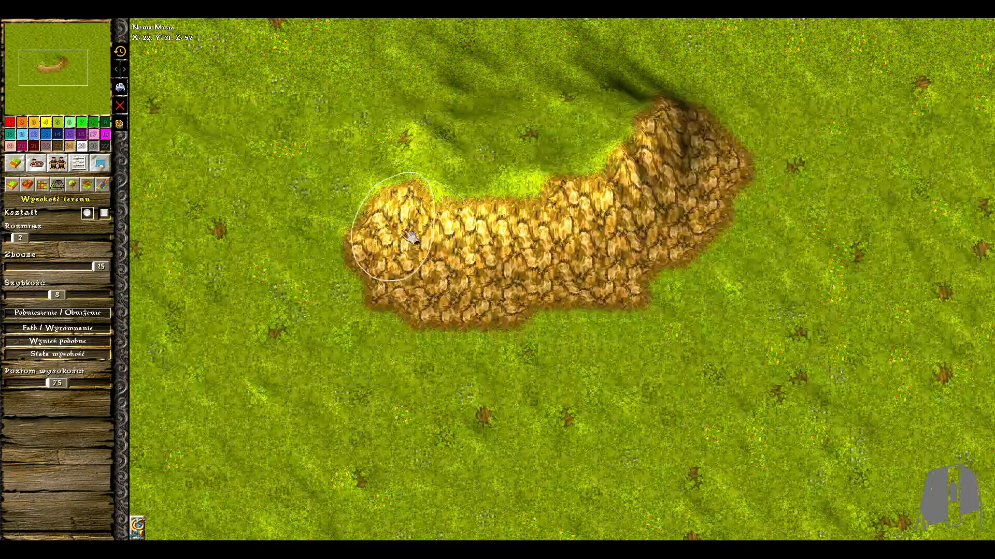
mouse_move(414, 234)
left_mouse_down()
mouse_move(402, 228)
mouse_move(407, 210)
mouse_move(368, 278)
mouse_move(411, 228)
mouse_move(415, 262)
mouse_move(465, 306)
mouse_move(471, 260)
mouse_move(485, 277)
mouse_move(524, 262)
mouse_move(583, 280)
left_mouse_up()
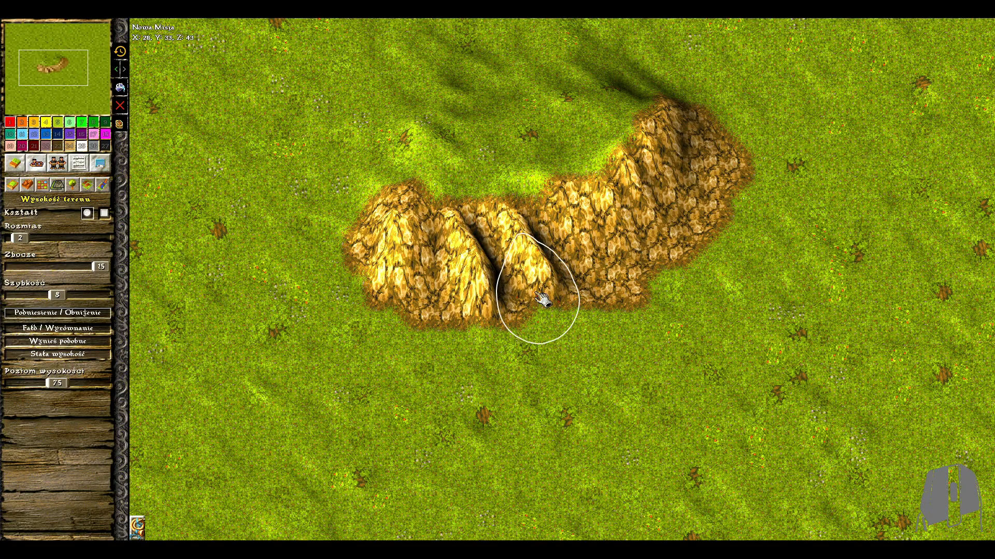
mouse_move(577, 222)
left_mouse_down()
mouse_move(570, 229)
mouse_move(605, 266)
left_mouse_up()
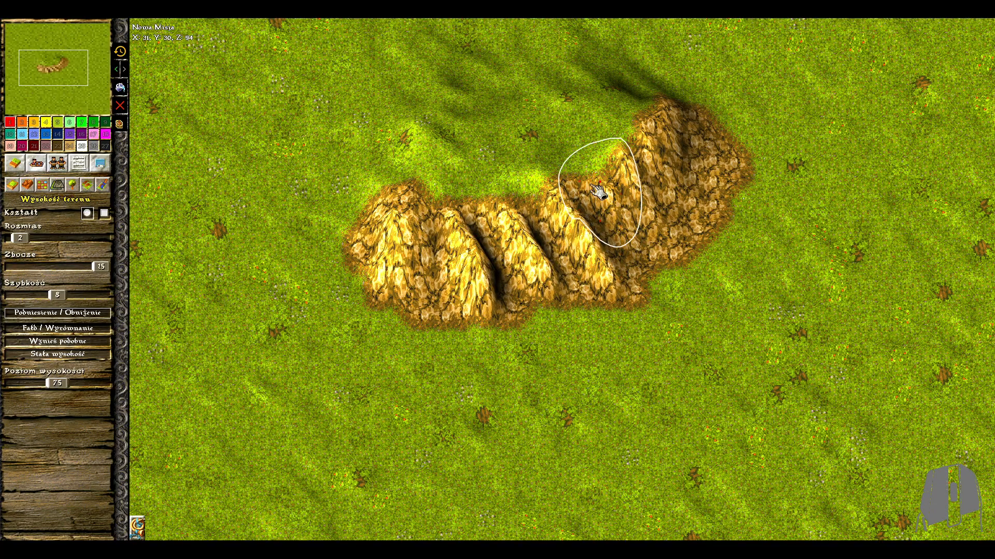
mouse_move(642, 122)
left_mouse_down()
mouse_move(605, 197)
mouse_move(610, 215)
mouse_move(666, 210)
mouse_move(688, 228)
mouse_move(691, 213)
mouse_move(696, 220)
mouse_move(688, 158)
mouse_move(722, 182)
mouse_move(736, 161)
mouse_move(694, 138)
mouse_move(695, 218)
mouse_move(568, 236)
mouse_move(489, 320)
left_mouse_up()
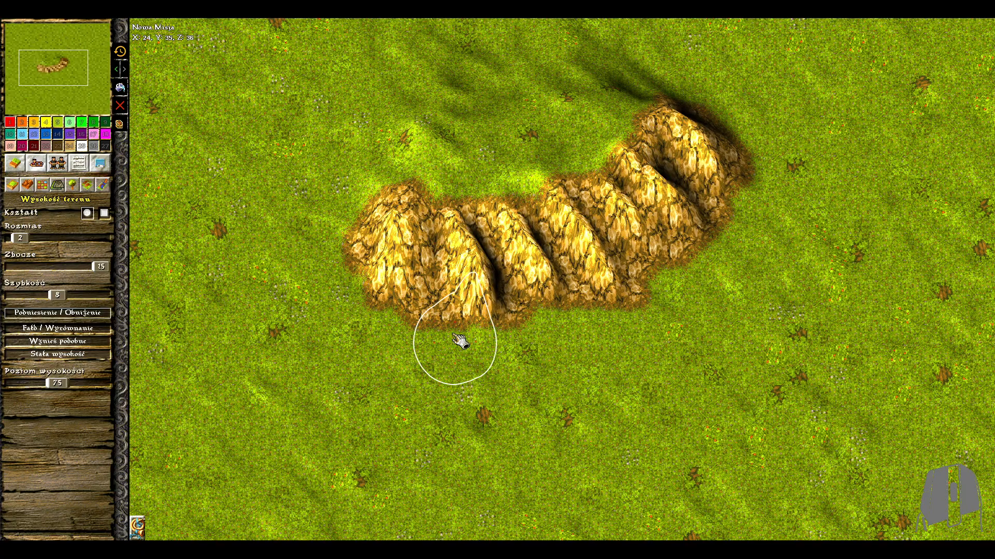
mouse_move(438, 277)
left_mouse_down()
mouse_move(451, 381)
mouse_move(442, 277)
mouse_move(438, 287)
mouse_move(422, 271)
mouse_move(440, 266)
mouse_move(493, 271)
mouse_move(523, 319)
mouse_move(575, 362)
mouse_move(555, 238)
mouse_move(580, 303)
mouse_move(630, 244)
mouse_move(666, 317)
mouse_move(637, 287)
mouse_move(645, 207)
mouse_move(692, 291)
mouse_move(684, 176)
mouse_move(729, 228)
mouse_move(694, 318)
left_mouse_up()
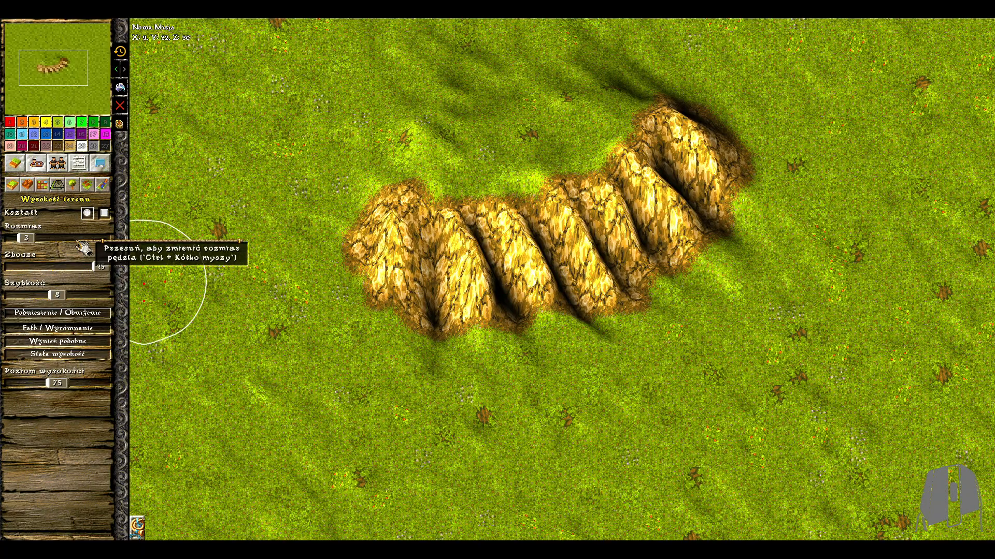
Step: Paint grass with a terrain brush of size 0 over the protruding rock edges along the mountain's front foot
middle_click_drag(763, 248, 728, 202)
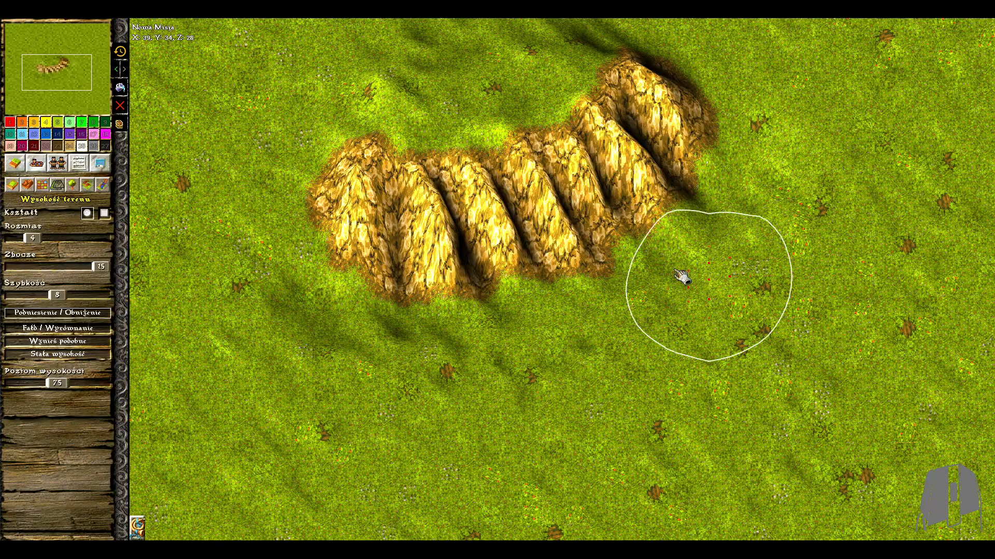
left_click(12, 184)
left_click(22, 232)
left_click(10, 218)
scroll(443, 330, "up", 2)
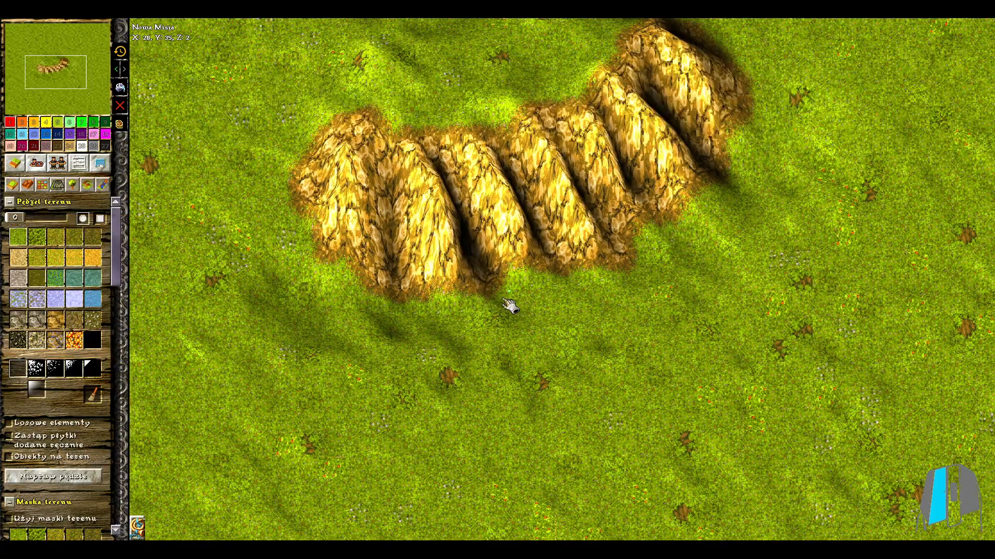
left_click(629, 265)
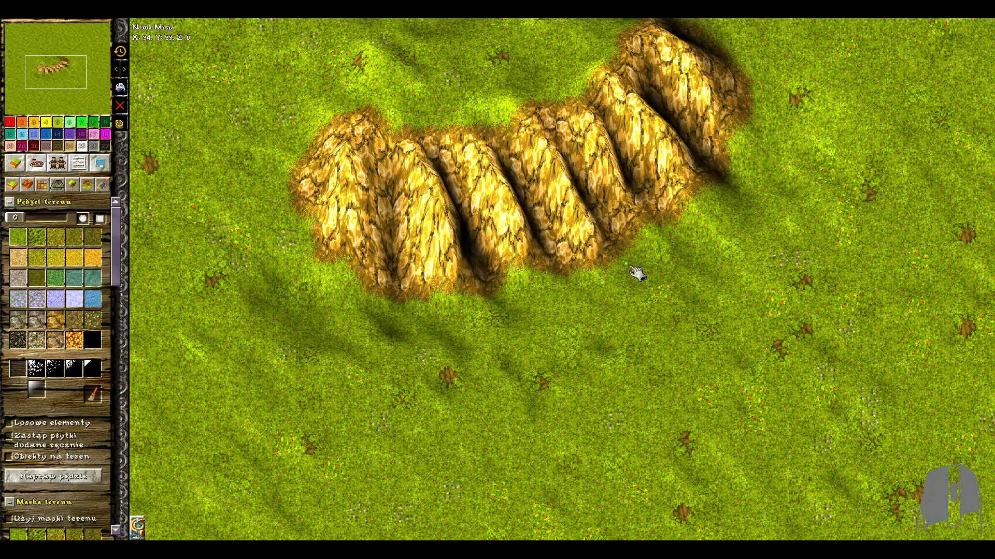
left_click(498, 296)
middle_click_drag(626, 301, 560, 365)
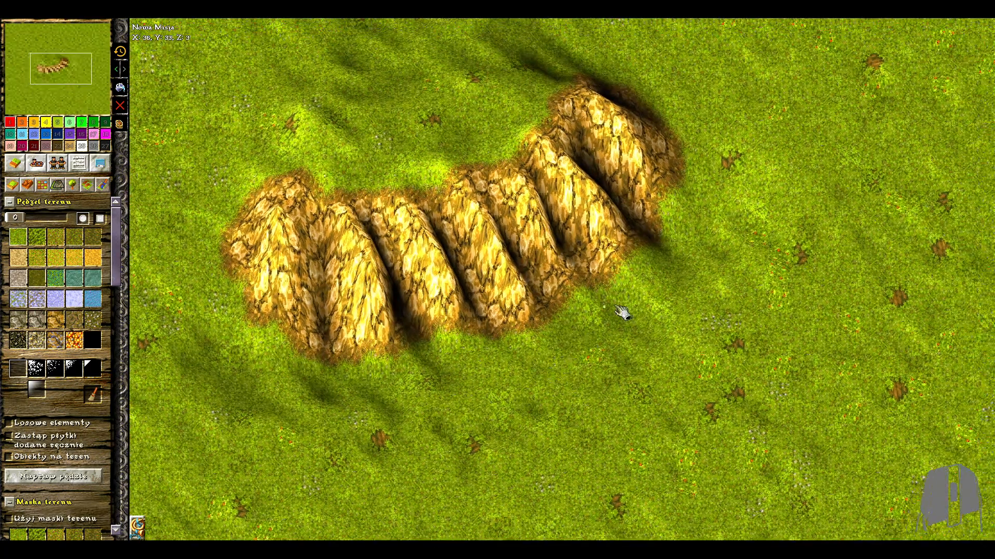
left_click(588, 286)
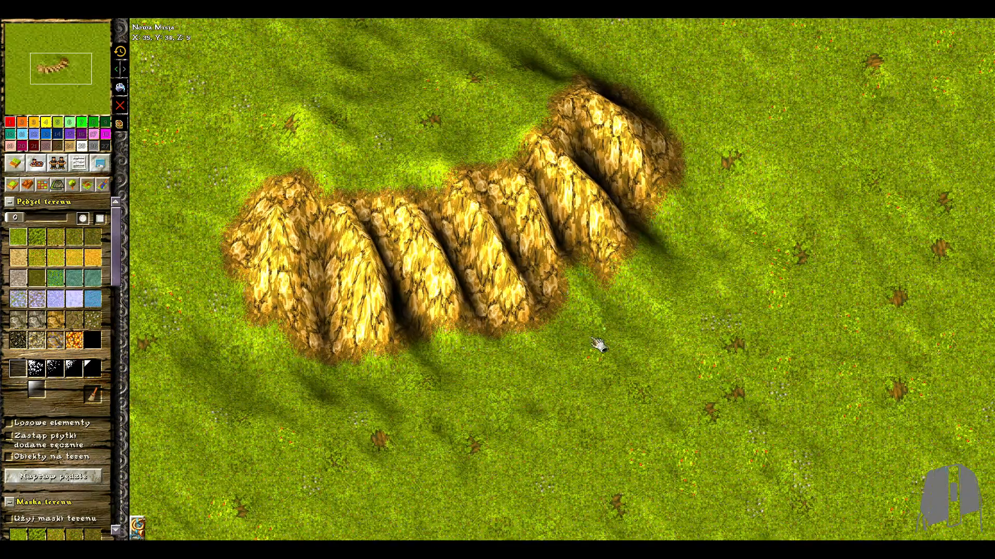
Step: Paint grass over the rock edges along the mountain's back rim, cutting in between the peaks
middle_click_drag(592, 340, 706, 351)
left_click(472, 207)
left_click_drag(574, 177, 592, 185)
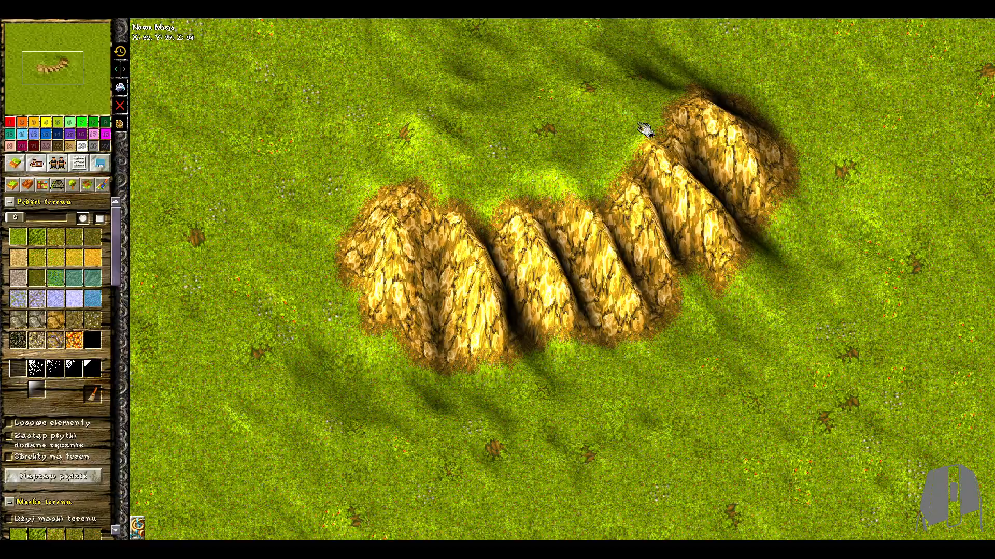
left_click(663, 129)
left_click(643, 148)
Step: Choose rock tile 161 for manual tile placement, enable random direction, and paint it over part of the rock face
scroll(598, 264, "down", 4)
left_click(26, 184)
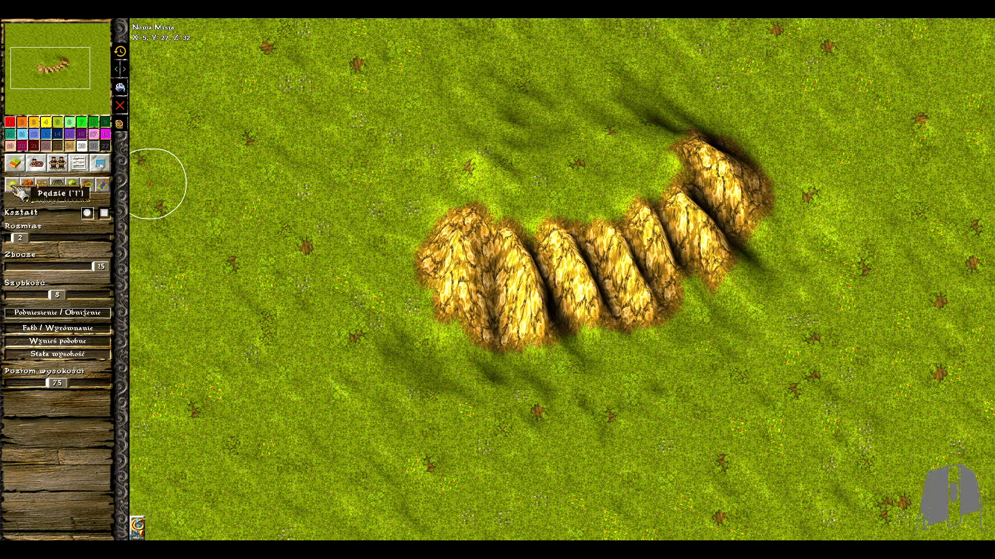
left_click(21, 189)
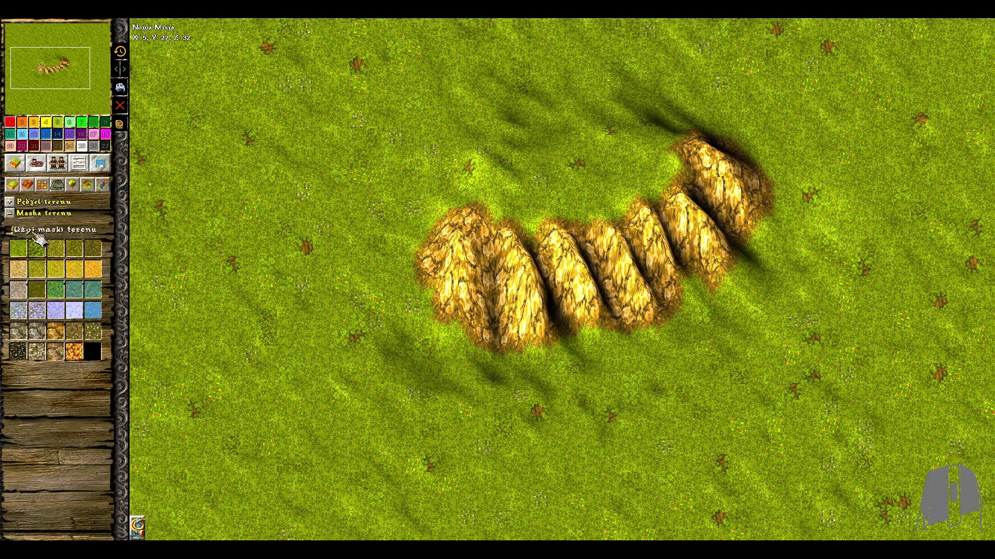
left_click(44, 186)
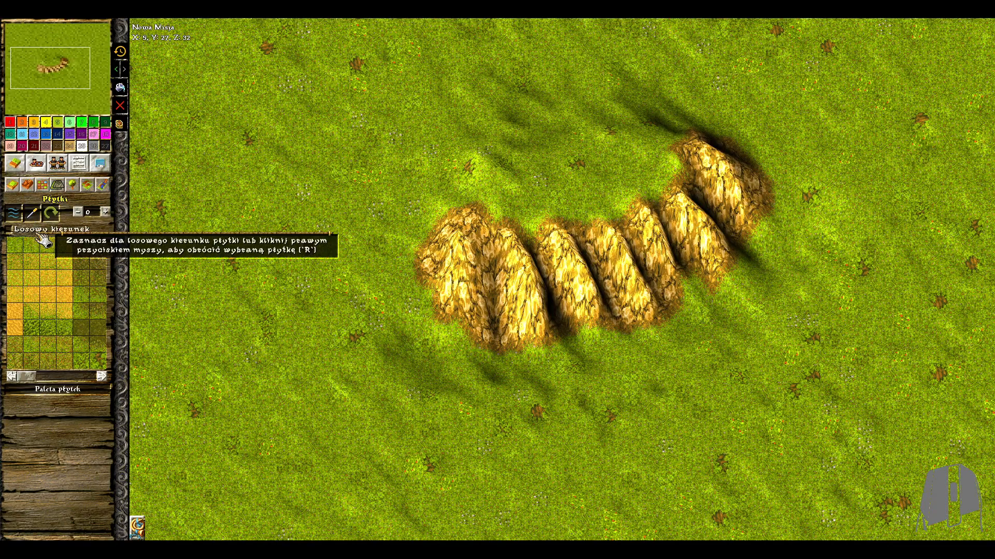
scroll(57, 356, "down", 5)
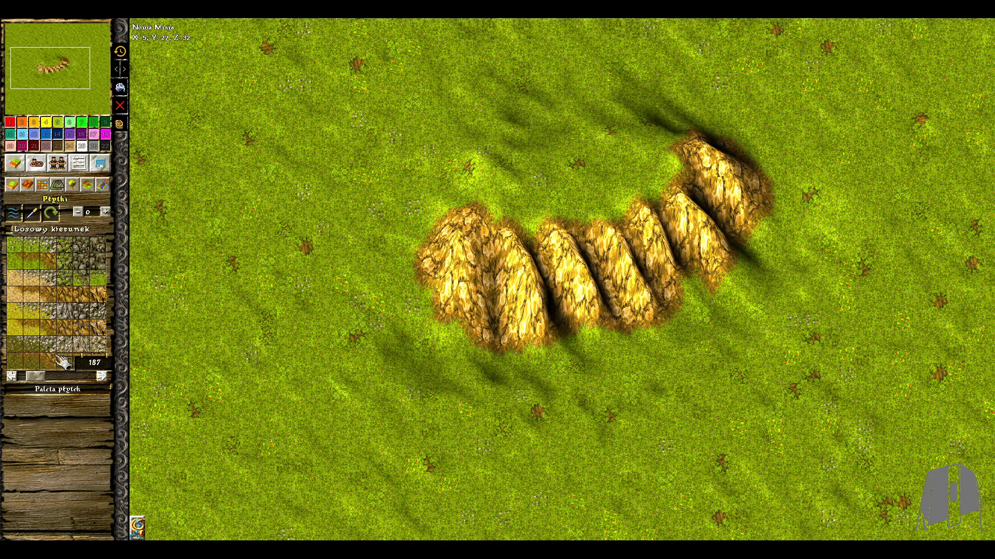
scroll(64, 364, "down", 1)
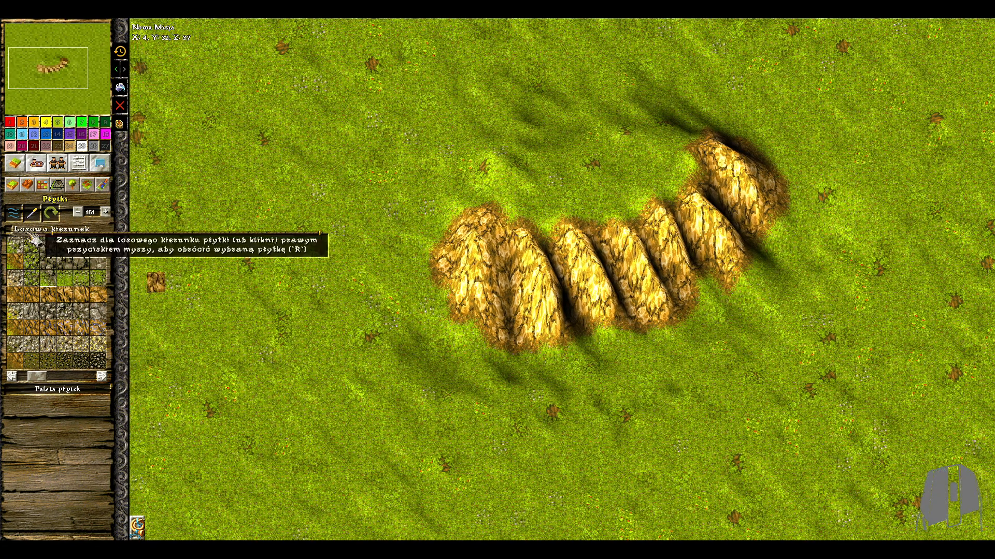
left_click(8, 230)
mouse_move(526, 327)
left_mouse_down()
mouse_move(453, 282)
mouse_move(542, 348)
mouse_move(619, 304)
mouse_move(661, 307)
mouse_move(726, 288)
mouse_move(770, 222)
mouse_move(726, 207)
mouse_move(757, 156)
mouse_move(721, 161)
mouse_move(707, 226)
mouse_move(501, 237)
mouse_move(570, 275)
left_mouse_up()
Step: Paint rock tile 160 in random directions across the ridges of the mountain
middle_click_drag(618, 320, 551, 319)
left_click(43, 305)
mouse_move(499, 322)
left_mouse_down()
mouse_move(428, 250)
mouse_move(493, 262)
mouse_move(551, 333)
mouse_move(571, 295)
mouse_move(577, 225)
mouse_move(602, 222)
mouse_move(651, 188)
mouse_move(666, 224)
mouse_move(697, 164)
left_mouse_up()
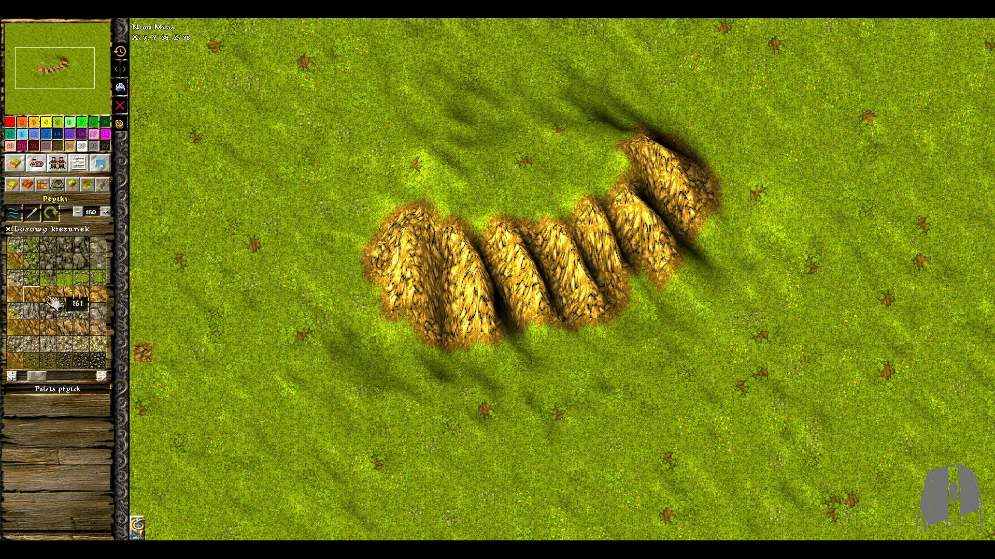
Step: Select the rectangular map area around the mountain and copy it
scroll(614, 224, "down", 1)
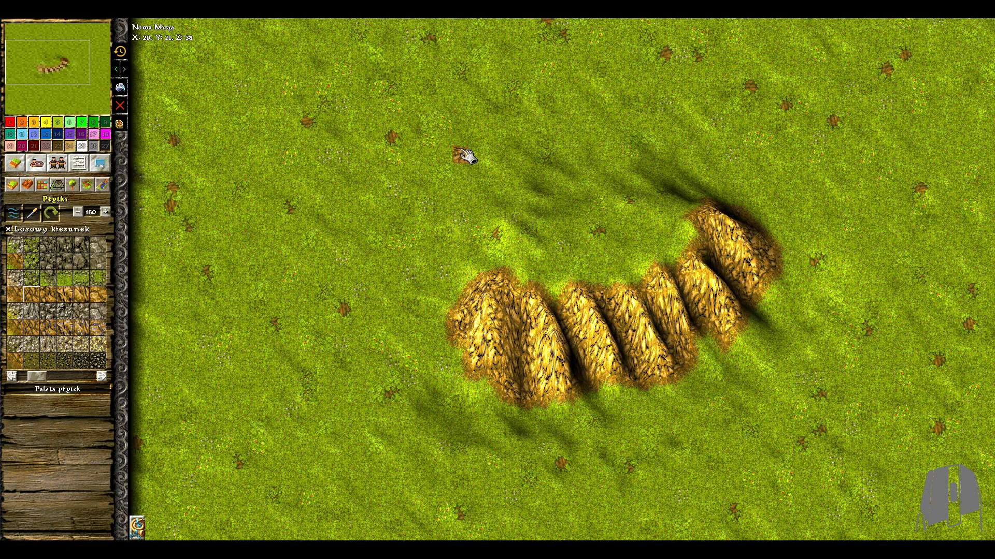
middle_click_drag(461, 150, 486, 275)
middle_click_drag(538, 181, 541, 290)
left_click(88, 183)
scroll(476, 306, "down", 2)
middle_click_drag(477, 311, 474, 155)
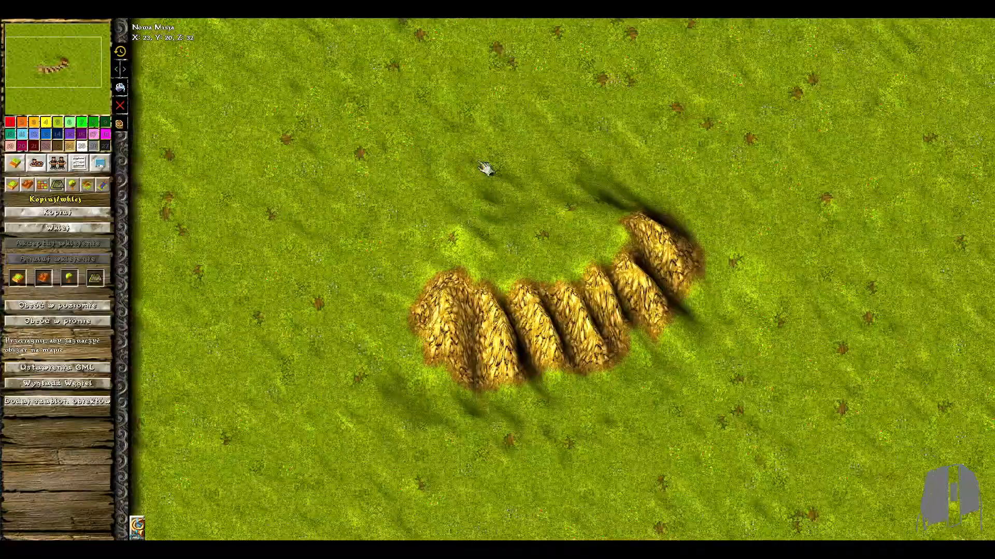
left_click_drag(833, 71, 309, 490)
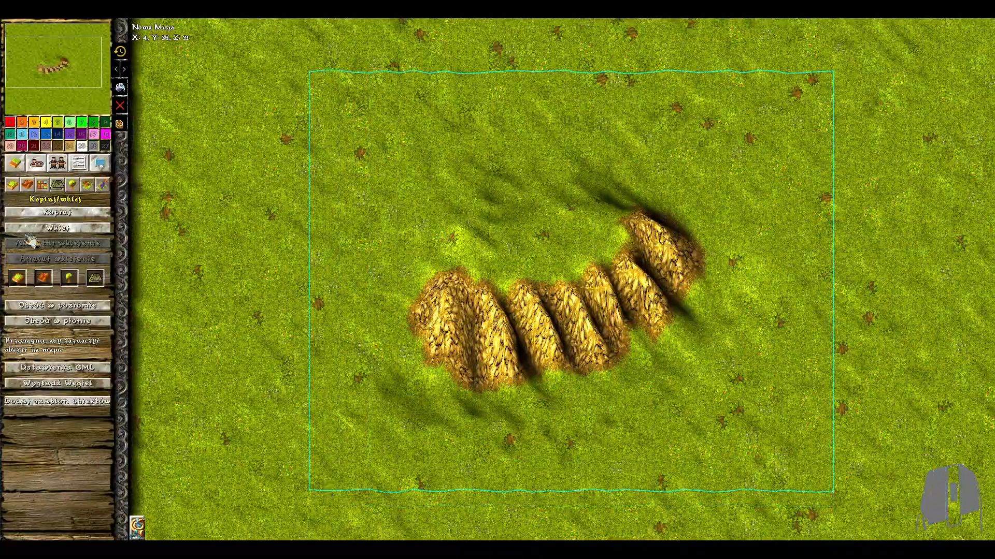
left_click(72, 216)
Step: Paste the copied mountain area, try to reposition it on the map, and cancel the paste
left_click(73, 227)
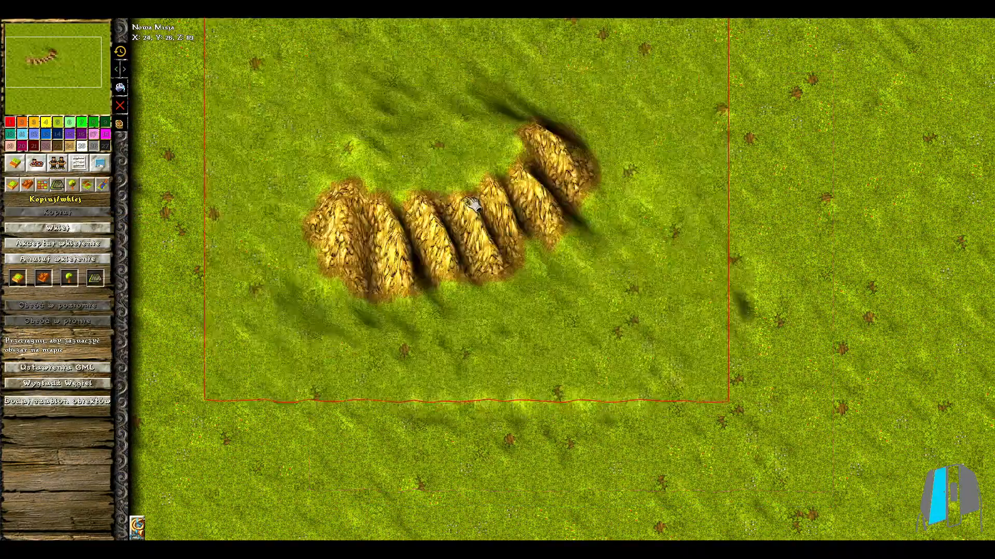
middle_click_drag(412, 88, 396, 252)
left_click_drag(384, 219, 534, 340)
middle_click_drag(531, 347, 324, 41)
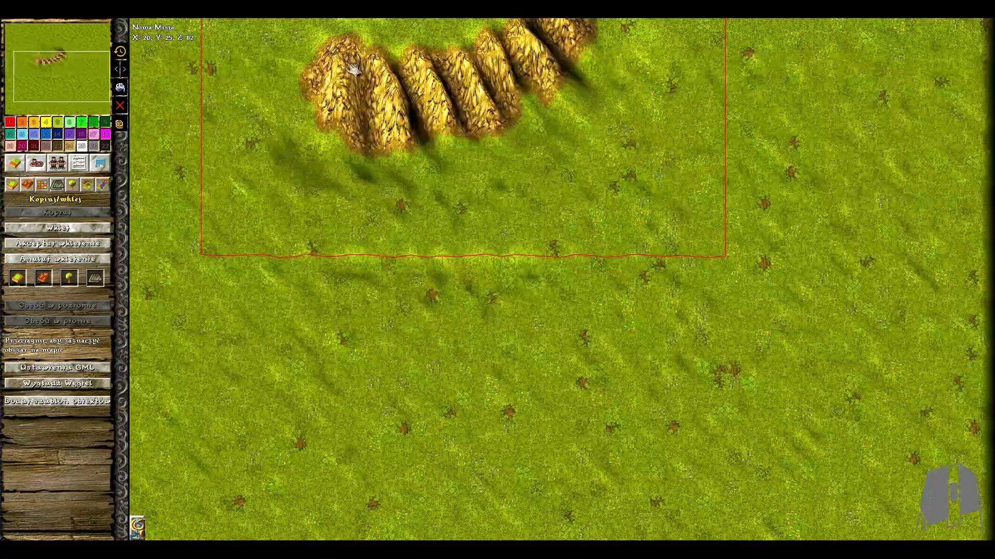
left_click(65, 258)
Step: Enlarge the terrain brush and paint grass over the entire rocky mountain
left_click(12, 186)
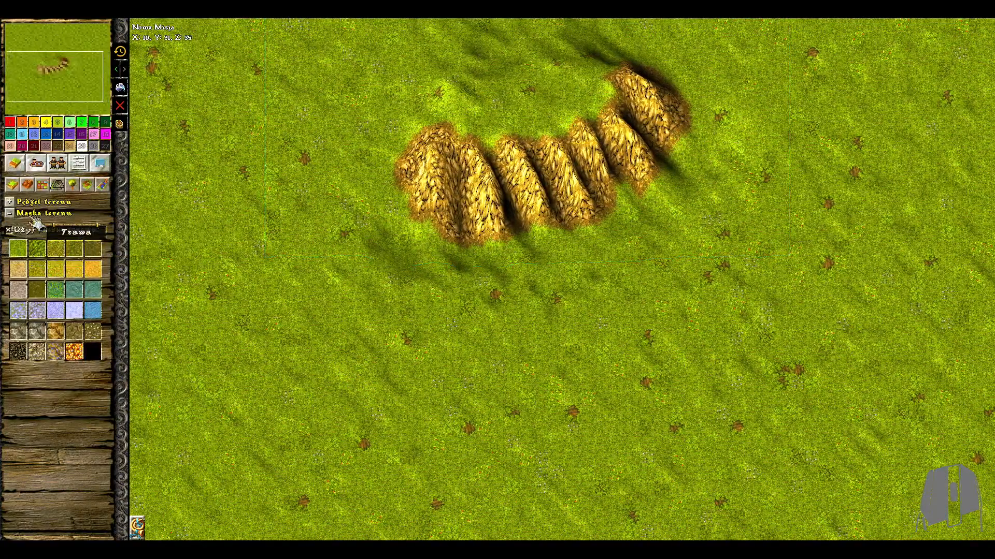
left_click(10, 214)
left_click(10, 214)
left_click(10, 213)
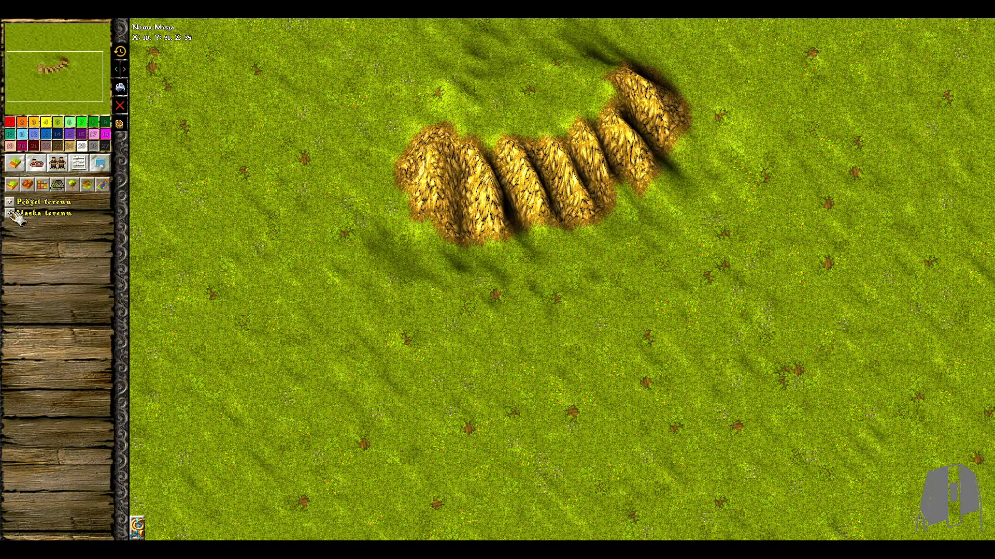
left_click(10, 202)
left_click(19, 233)
left_click_drag(16, 218, 36, 218)
left_click_drag(676, 87, 456, 150)
right_click(455, 150)
scroll(683, 207, "up", 1)
Step: Open the full tile palette and pick a tile for manual placement
middle_click_drag(684, 207, 653, 326)
left_click(42, 185)
left_click(65, 390)
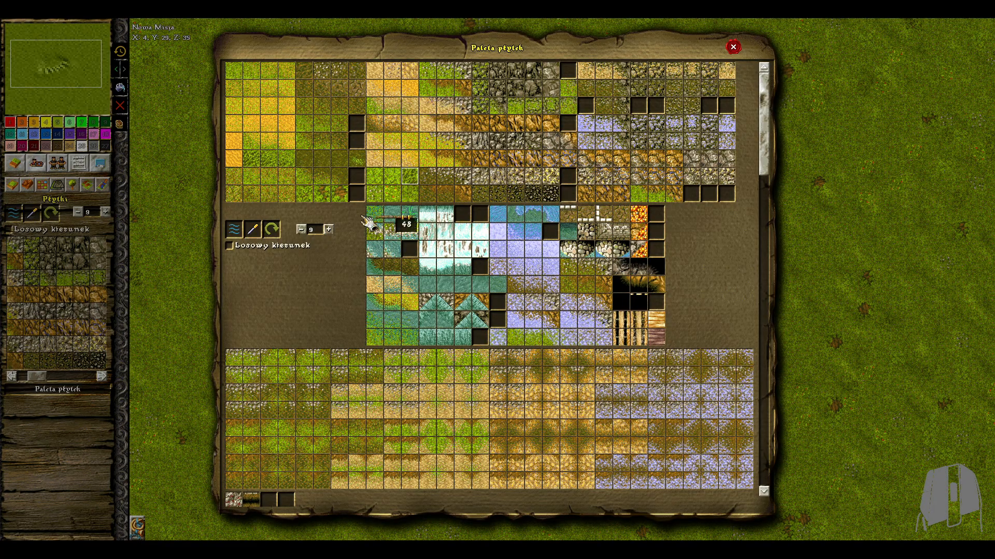
left_click(414, 198)
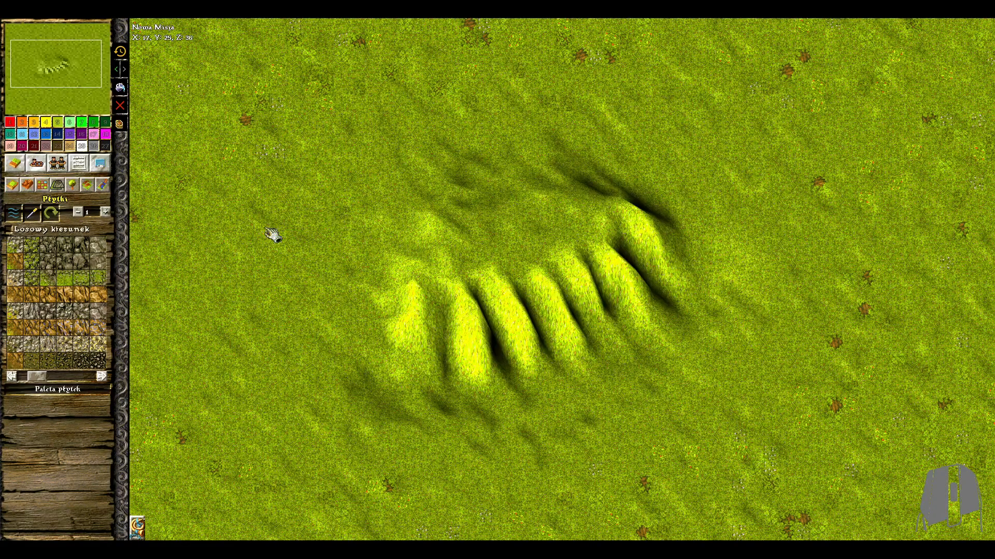
Step: Pick a plain grass tile from the full tile palette and paint it across the mountain's ridges
left_click(110, 393)
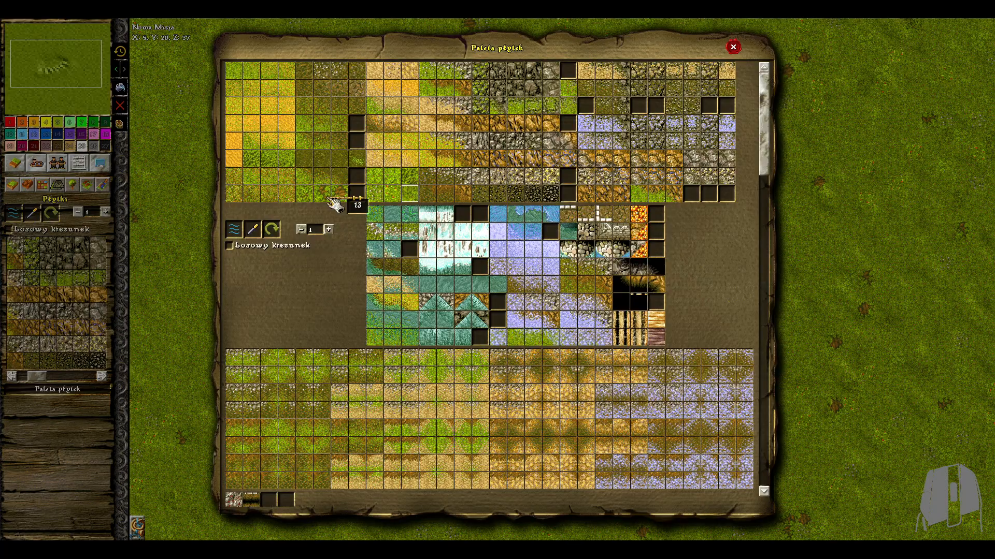
left_click(414, 198)
scroll(613, 244, "up", 3)
mouse_move(433, 301)
left_mouse_down()
mouse_move(413, 377)
mouse_move(428, 362)
mouse_move(482, 402)
mouse_move(548, 379)
mouse_move(544, 306)
mouse_move(646, 360)
mouse_move(613, 260)
mouse_move(668, 300)
mouse_move(690, 226)
mouse_move(694, 247)
mouse_move(718, 264)
mouse_move(726, 240)
mouse_move(686, 334)
mouse_move(694, 328)
mouse_move(571, 291)
left_mouse_up()
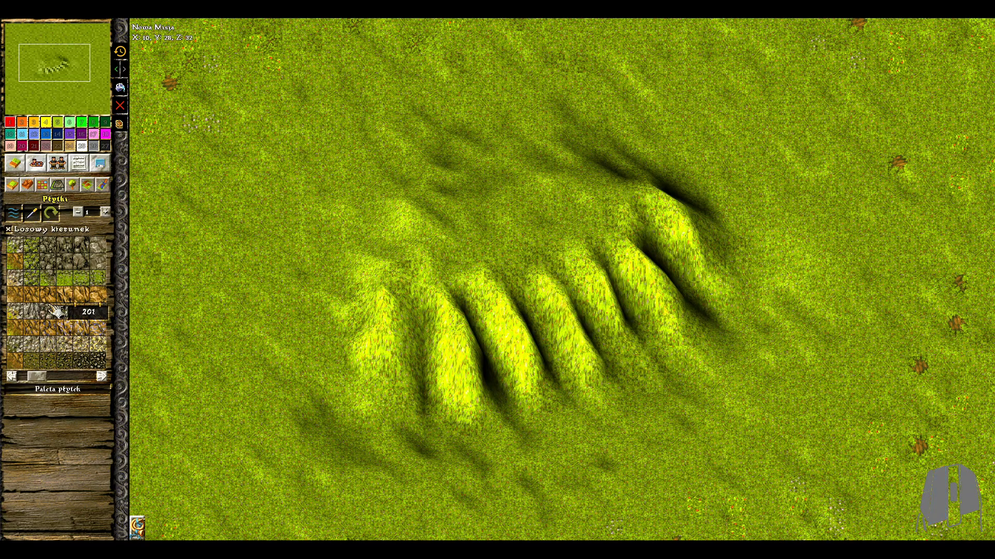
Step: Select tile 11 with Losowy kierunek (random direction) enabled and paint it over the mountain's ridges
scroll(106, 353, "up", 2)
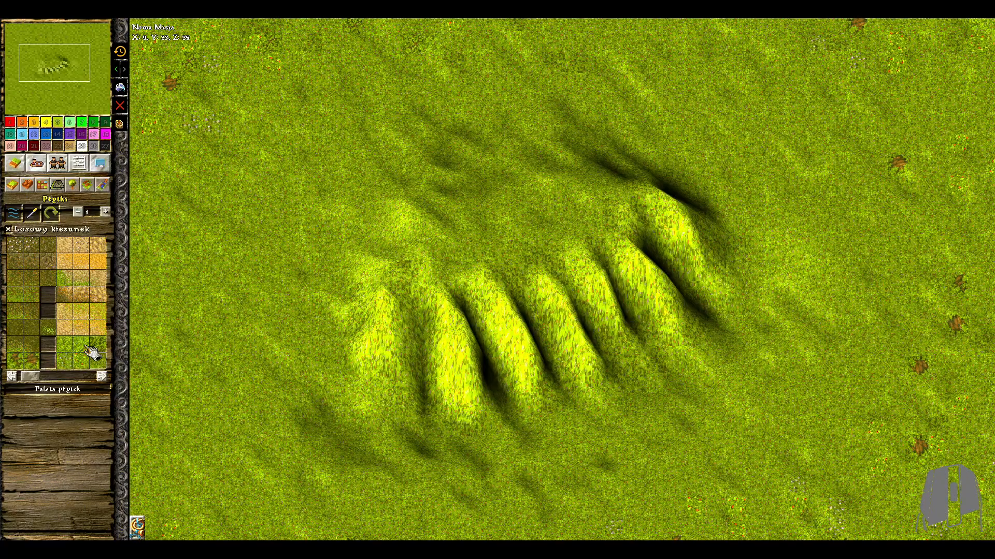
scroll(90, 354, "up", 1)
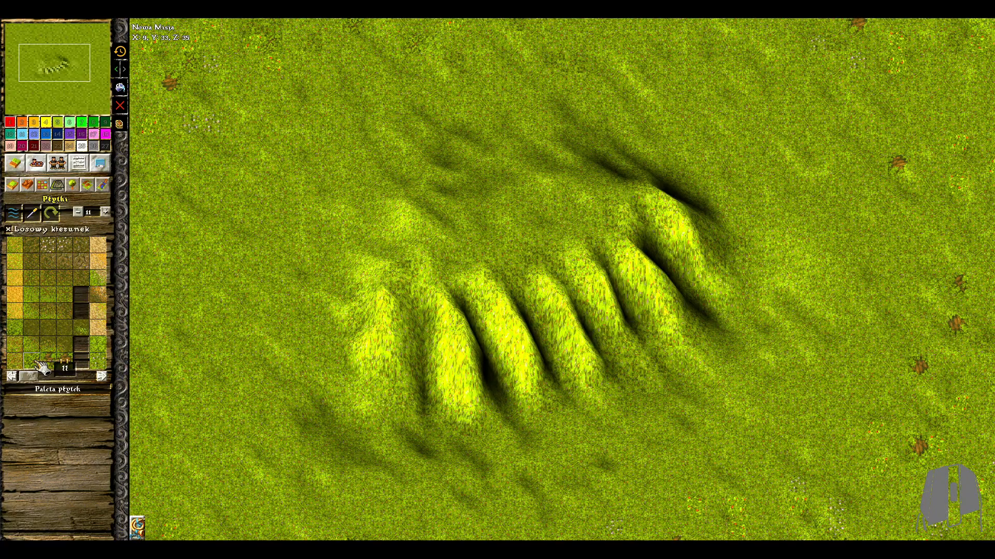
left_click(466, 384)
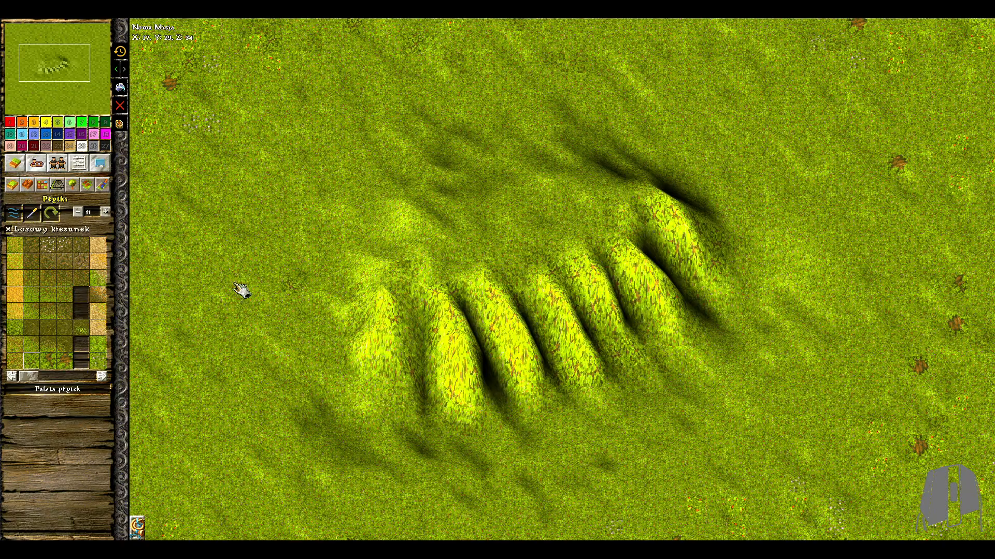
Step: Scatter tiles 13 and 14 over the ridges and the gullies between them as bare-earth patches
left_click(55, 355)
left_click_drag(407, 326, 409, 368)
mouse_move(478, 330)
left_mouse_down()
mouse_move(494, 351)
mouse_move(548, 352)
mouse_move(644, 240)
mouse_move(713, 251)
mouse_move(701, 253)
left_mouse_up()
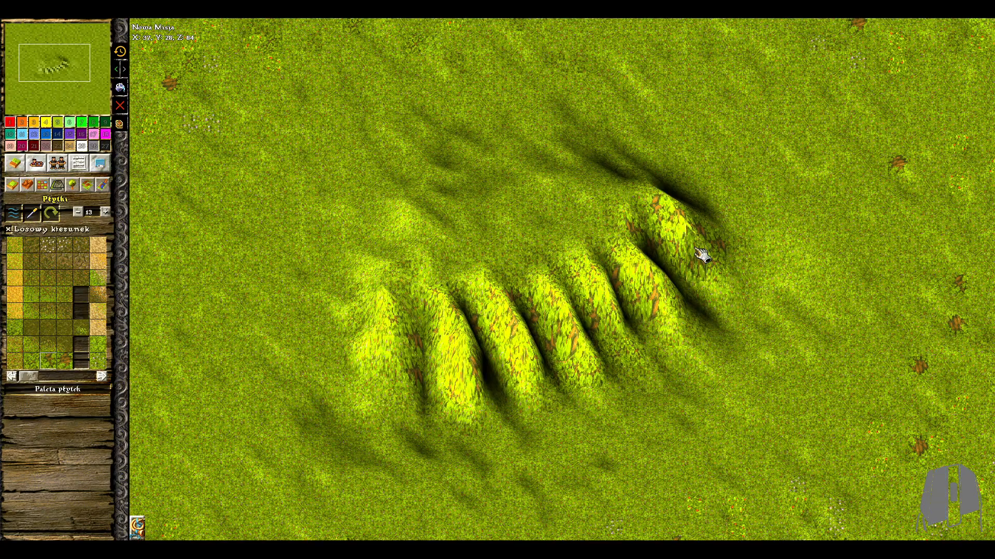
left_click(64, 361)
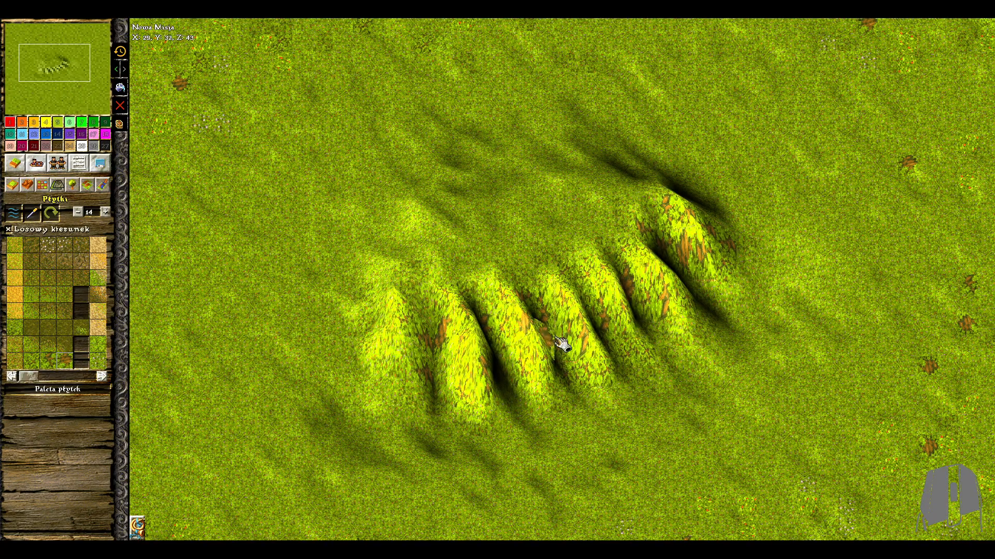
middle_click_drag(553, 388, 524, 294)
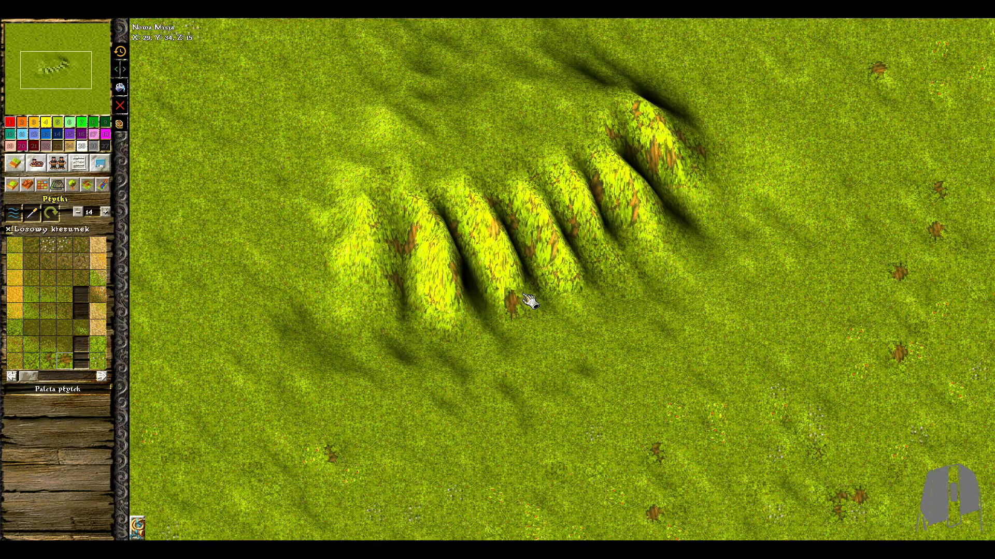
Step: Set the Szablony (templates) selection brush to size 2 and select the mountain's ridges for a template
left_click(102, 185)
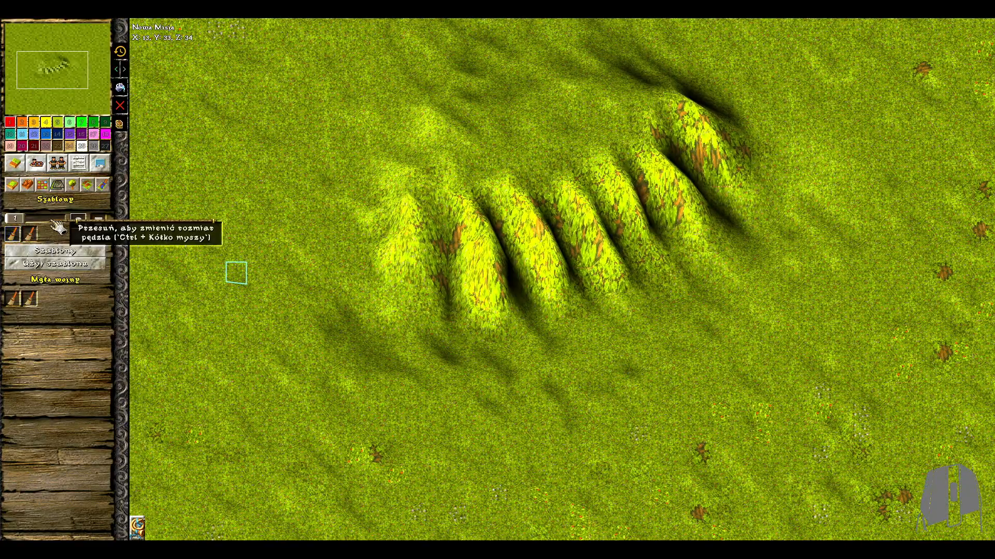
scroll(54, 221, "down", 2, "ctrl")
scroll(64, 218, "up", 1, "ctrl")
middle_click_drag(589, 258, 508, 320)
mouse_move(406, 334)
left_mouse_down()
mouse_move(408, 297)
mouse_move(455, 339)
mouse_move(644, 236)
mouse_move(544, 289)
mouse_move(654, 293)
mouse_move(611, 308)
left_mouse_up()
left_click_drag(337, 300, 377, 337)
Step: Apply the Krzaki zielone (green bushes) template to the selected ridge area
left_click(66, 253)
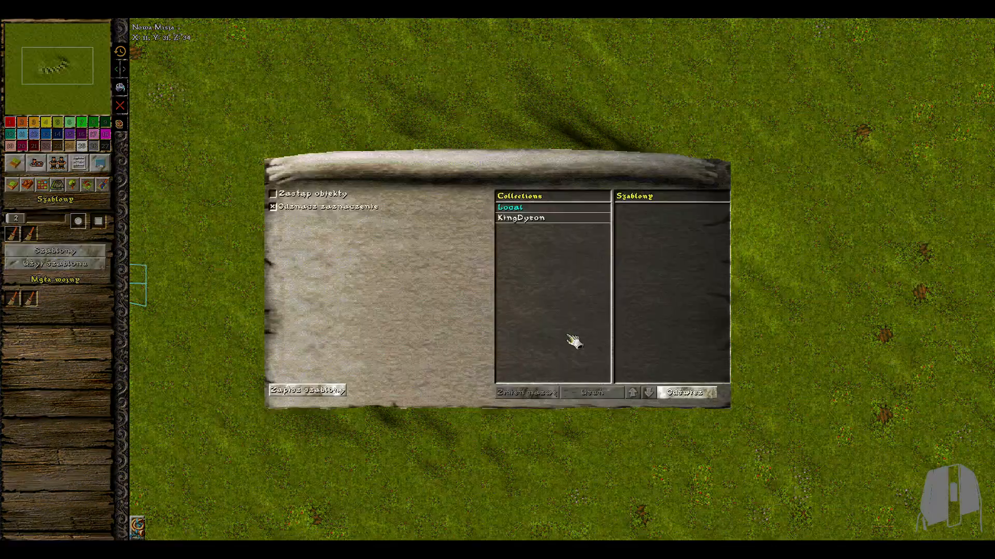
left_click(555, 220)
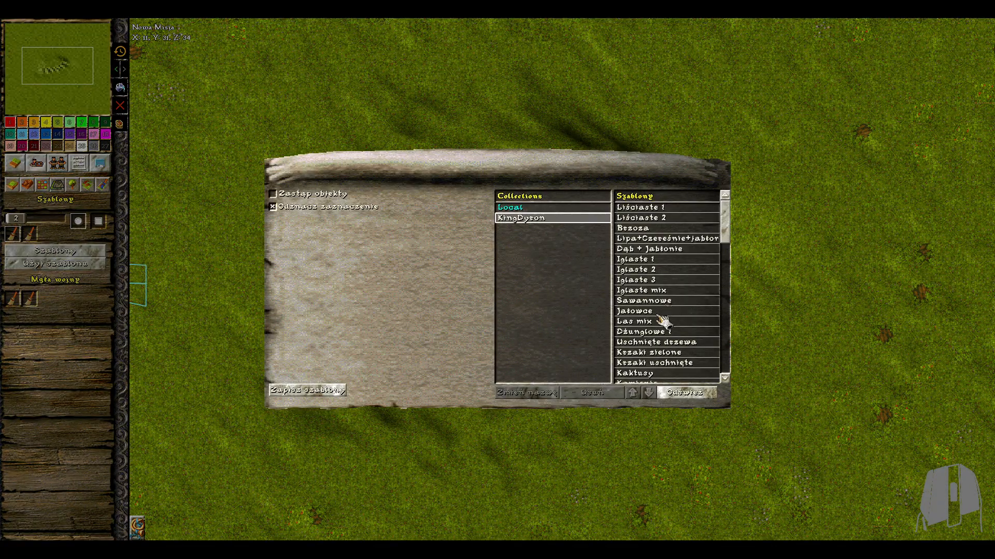
left_click(675, 356)
left_click(880, 270)
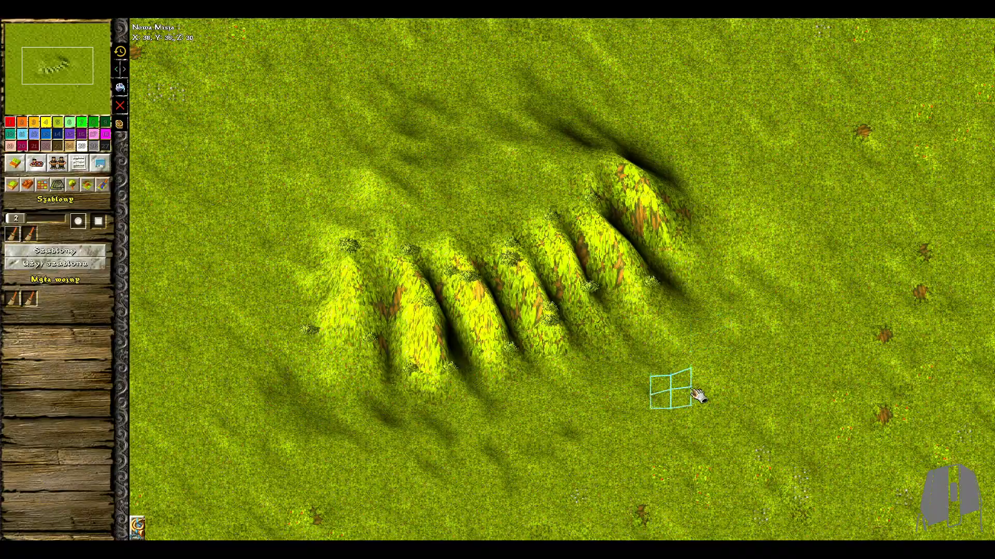
Step: Pick a small plant from the full object palette and place several by hand among the mountain's eastern ridges
scroll(690, 394, "up", 1)
right_click_drag(705, 398, 680, 336)
left_click(77, 185)
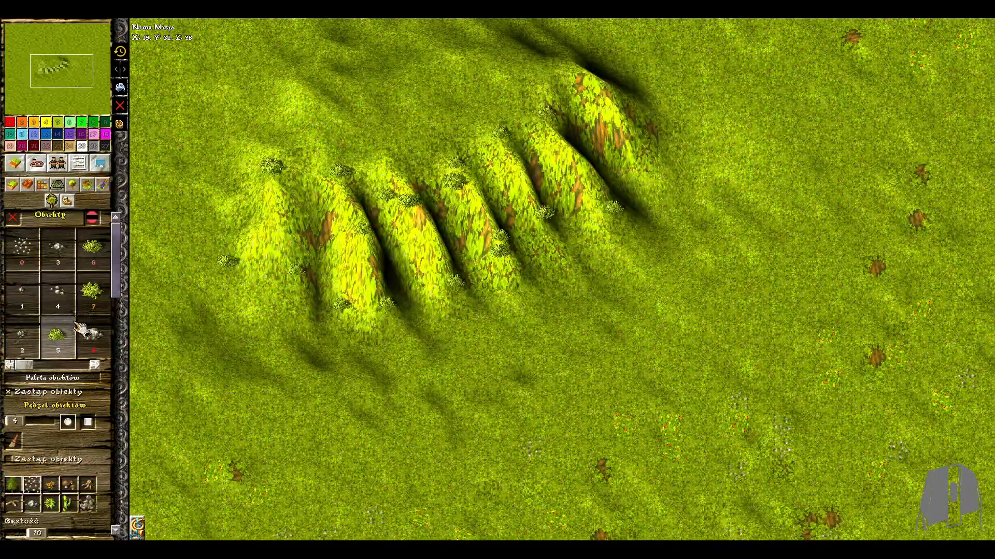
left_click(90, 379)
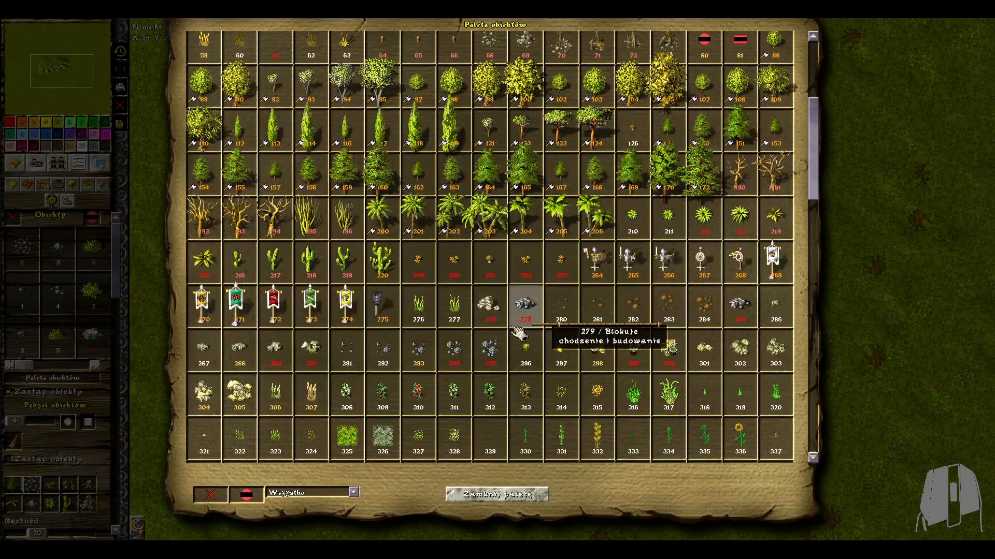
scroll(451, 333, "down", 5)
left_click(239, 242)
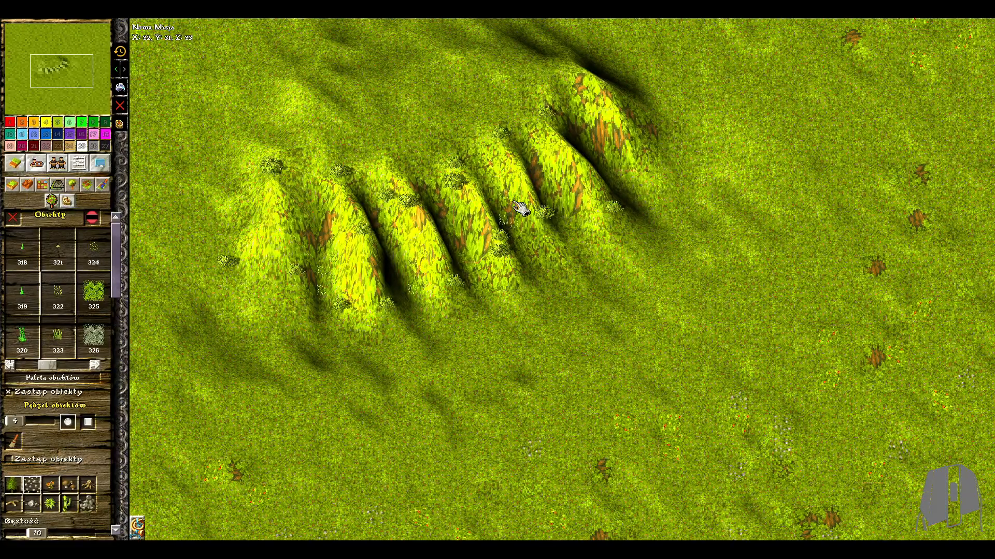
left_click(593, 156)
left_click(619, 131)
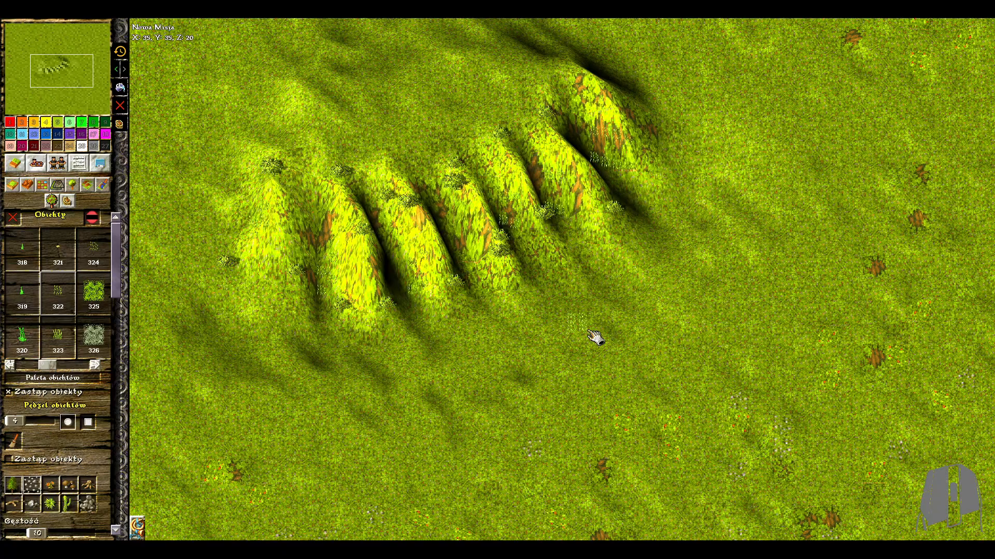
Step: Paint a darker grass tile around the foot of the mountain with Losowy kierunek (random direction) enabled
scroll(576, 322, "down", 3)
middle_click_drag(357, 132, 435, 191)
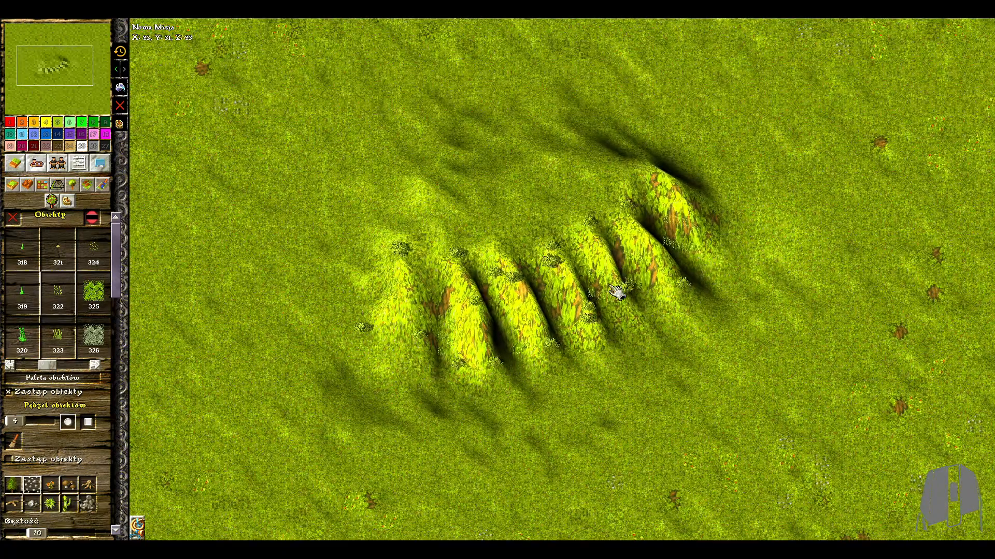
middle_click_drag(772, 310, 693, 293)
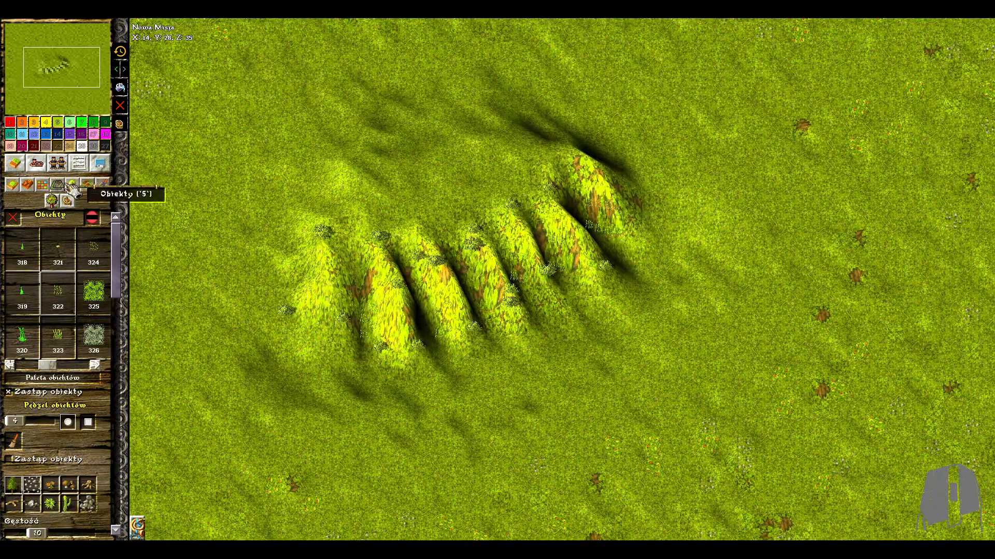
left_click(42, 185)
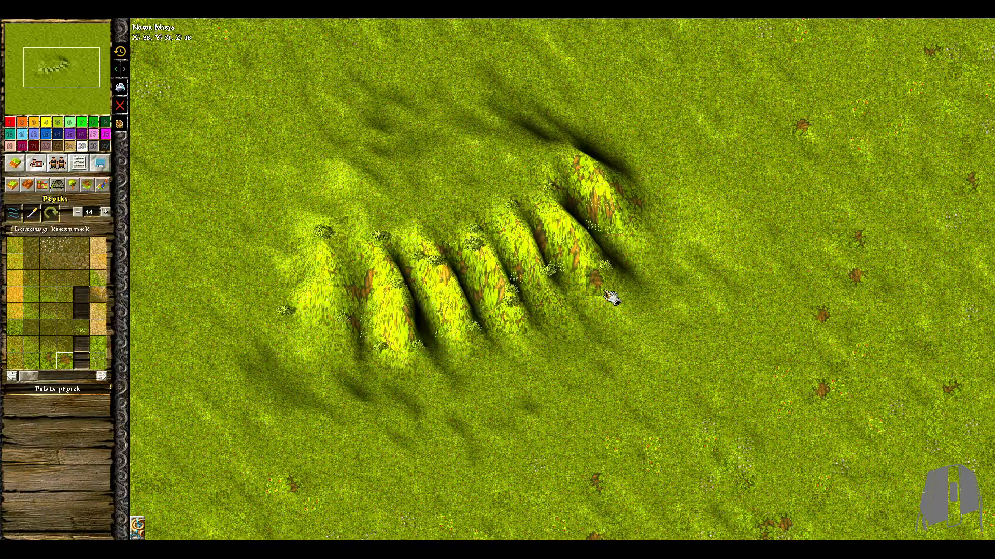
scroll(34, 328, "down", 3)
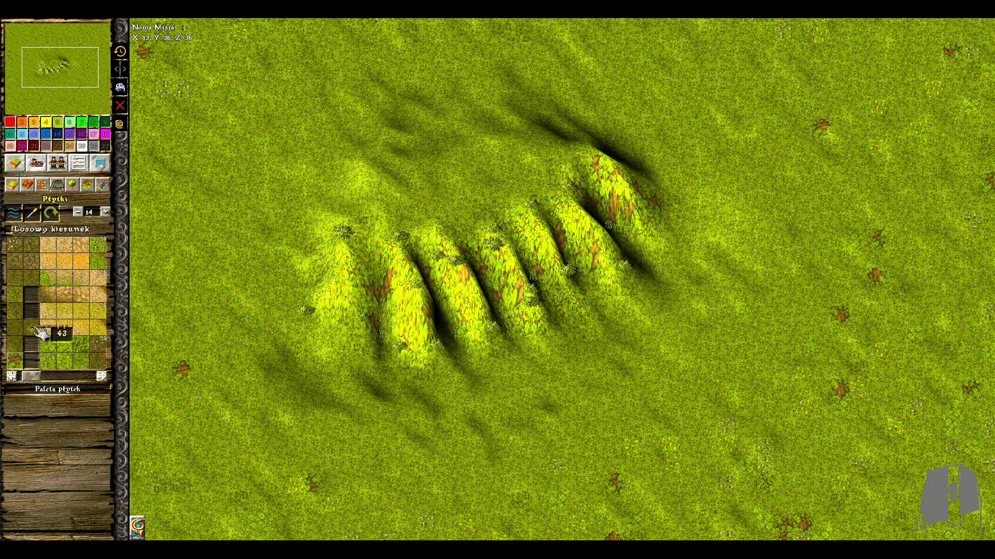
left_click(90, 363)
left_click(54, 230)
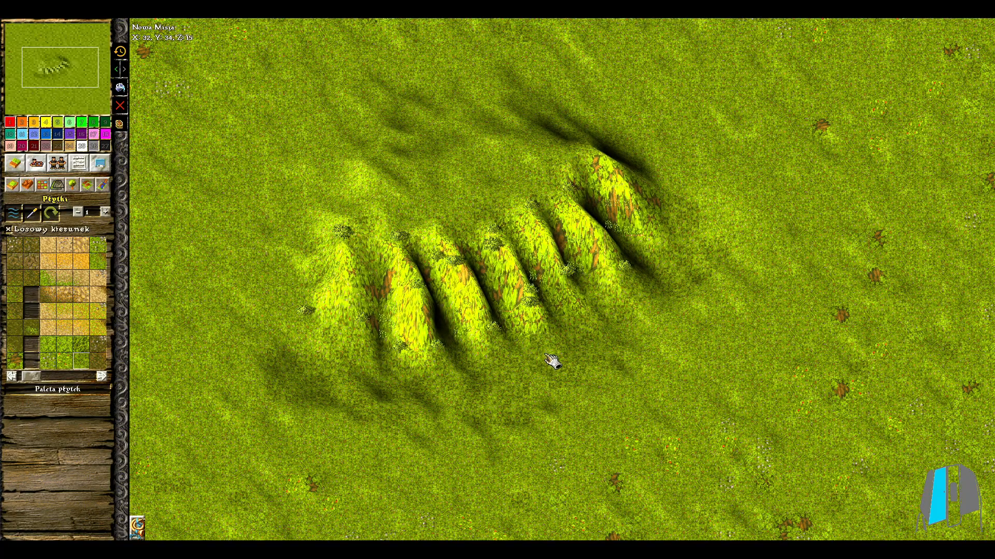
Step: Save the map as TSK18 and close the map editor
scroll(412, 394, "down", 1)
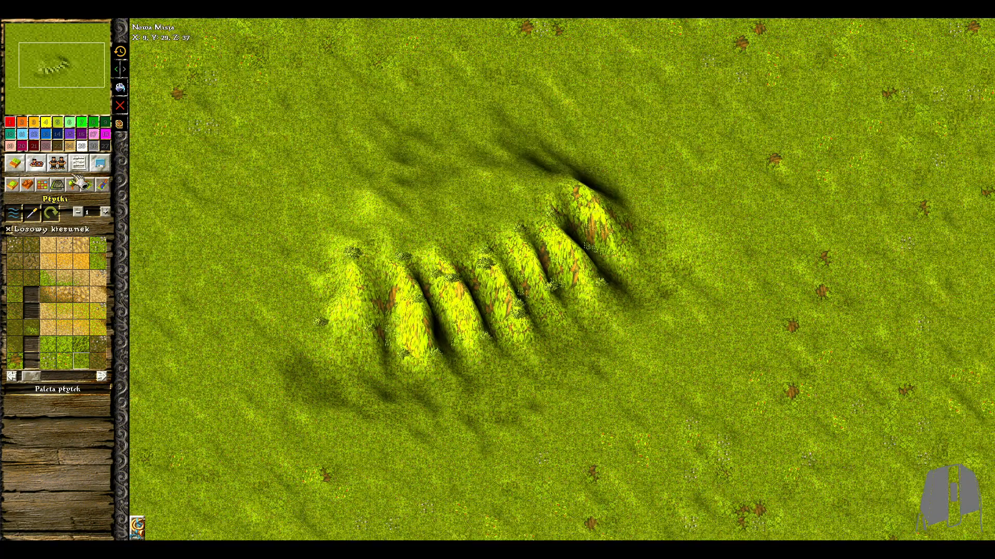
left_click(36, 163)
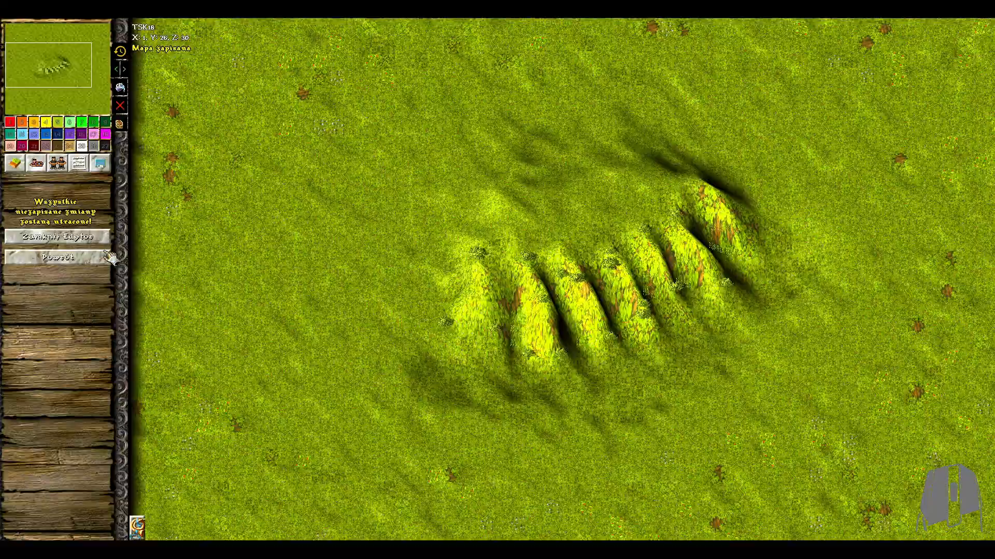
left_click(103, 235)
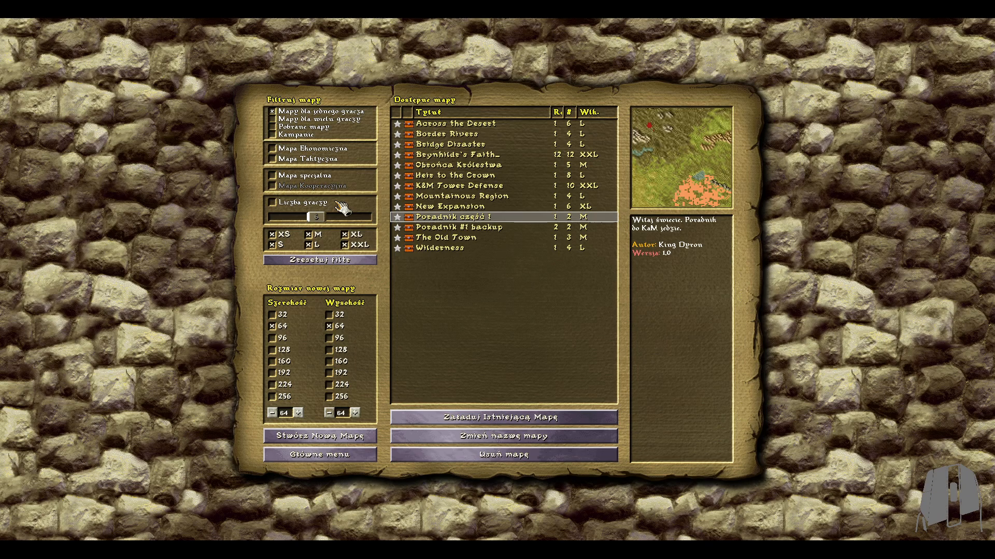
Step: Open the campaign map TSK01 and examine how its rocky mountains, slopes and river cliffs are shaped and textured
left_click(316, 139)
left_click(421, 124)
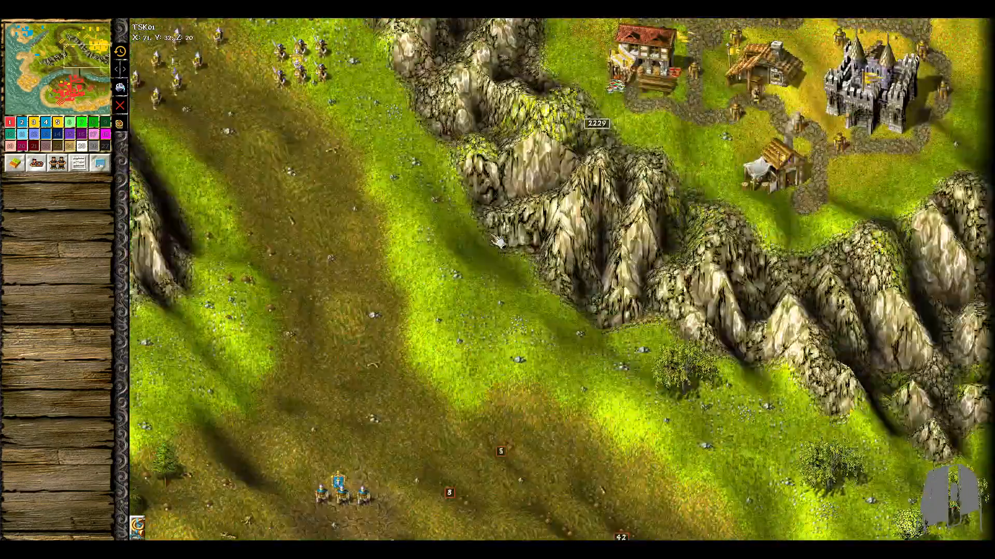
right_click_drag(499, 241, 519, 327)
right_click_drag(487, 218, 499, 327)
right_click_drag(418, 174, 476, 232)
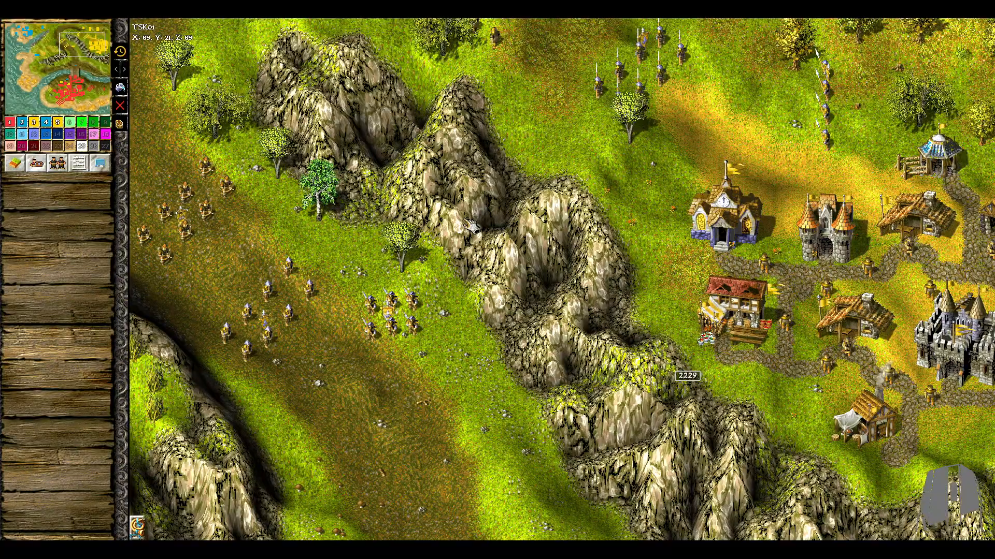
middle_click_drag(375, 100, 392, 165)
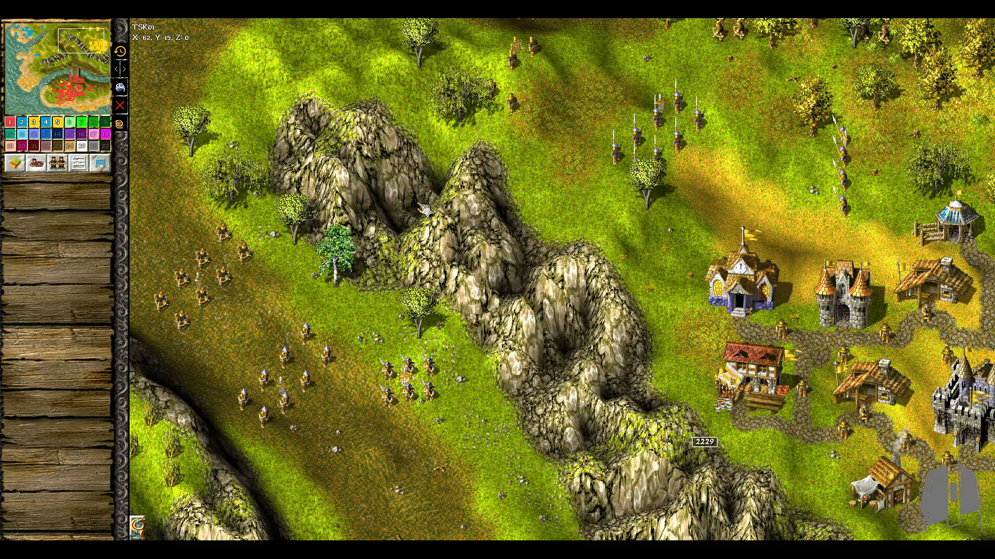
middle_click_drag(359, 212, 382, 192)
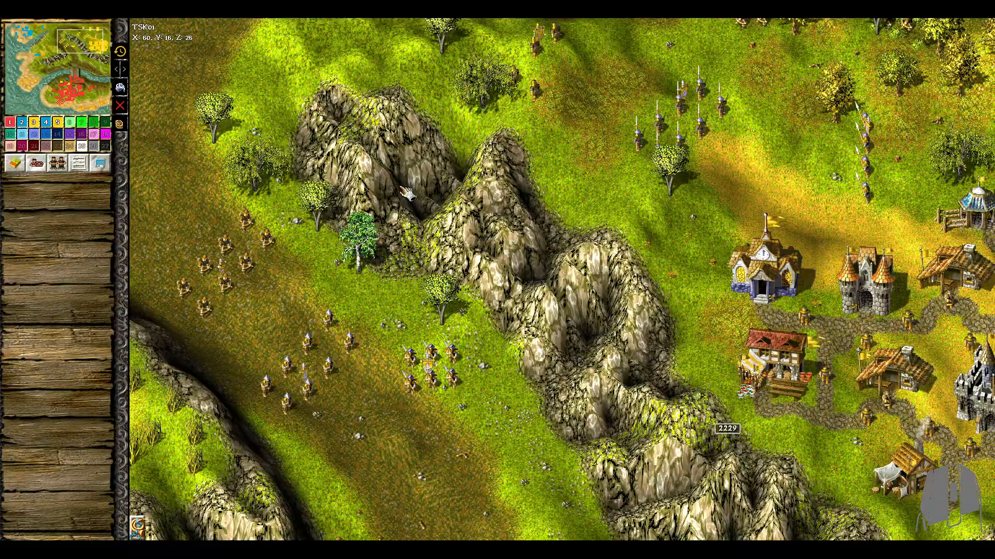
middle_click_drag(558, 476, 861, 291)
middle_click_drag(377, 285, 895, 386)
middle_click_drag(683, 246, 531, 299)
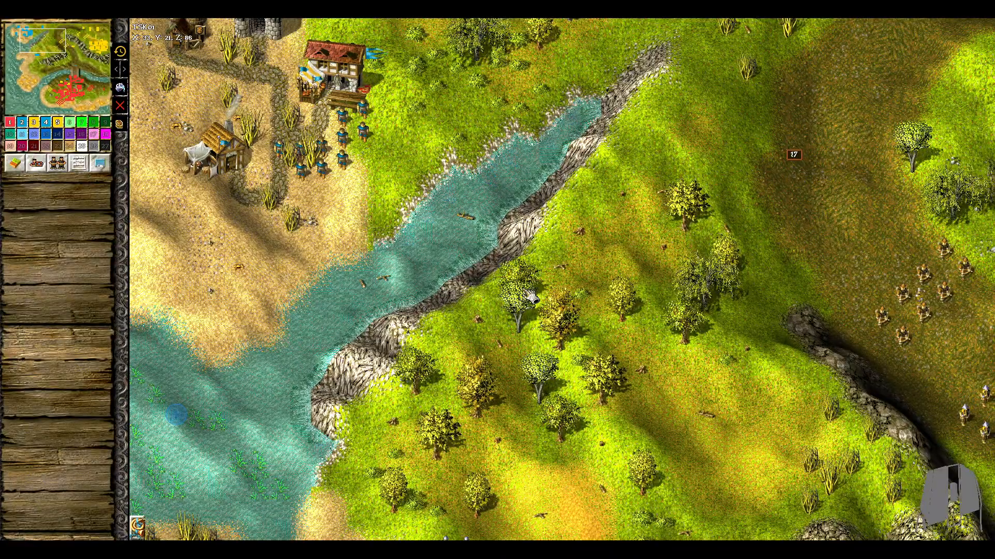
middle_click_drag(599, 233, 509, 260)
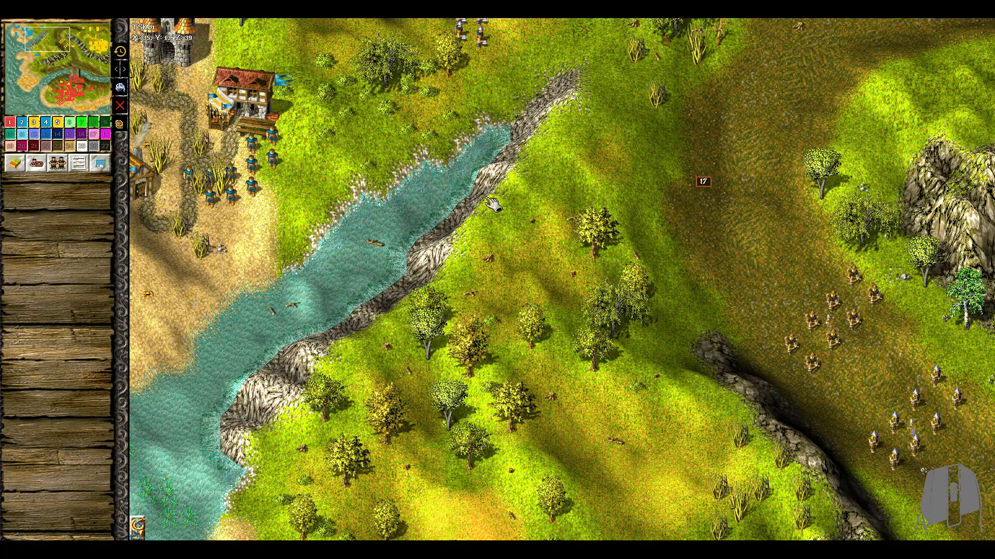
Step: Close TSK01 without saving and reopen the TSK18 mountain map
left_click(102, 168)
left_click(73, 310)
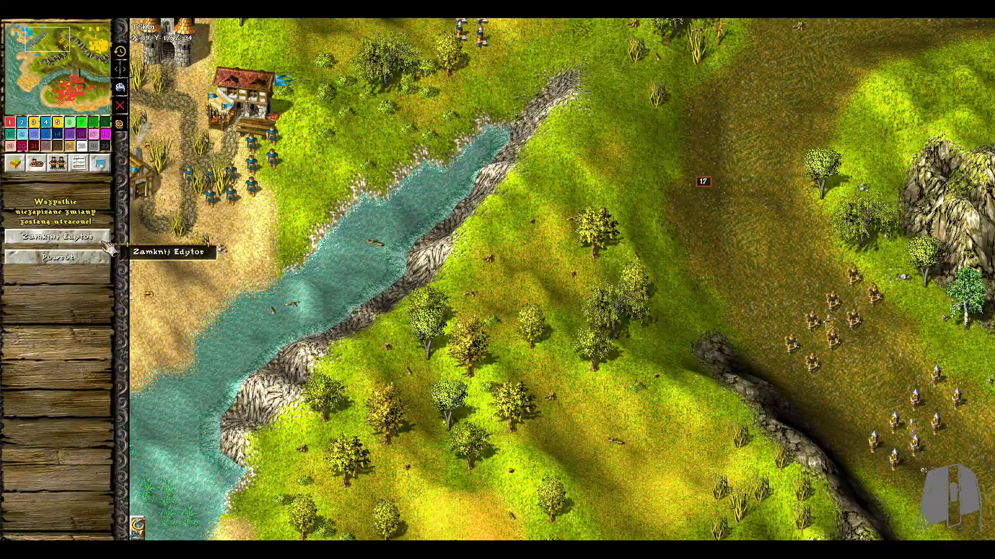
left_click(107, 251)
double_click(429, 304)
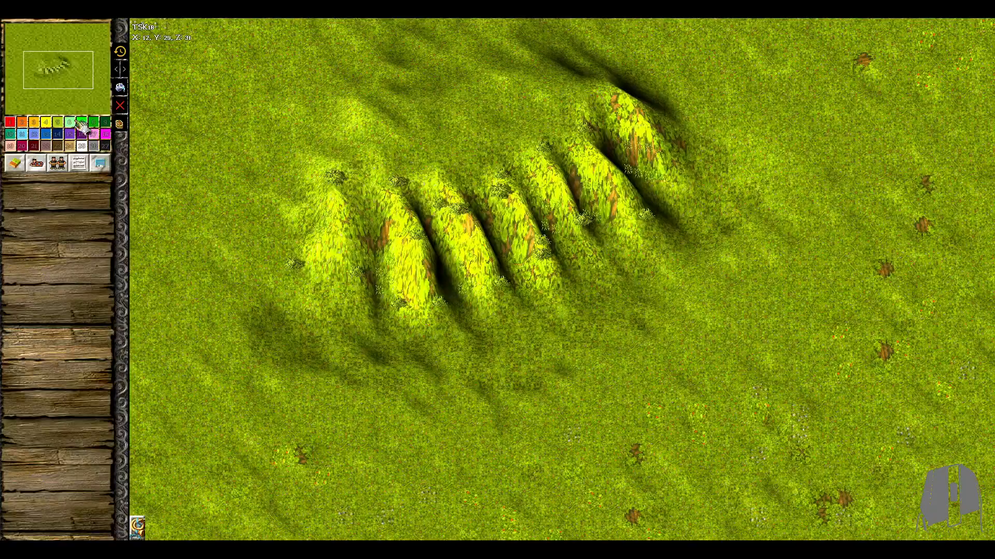
Step: Exit the TSK18 map and quit the editor
left_click(100, 164)
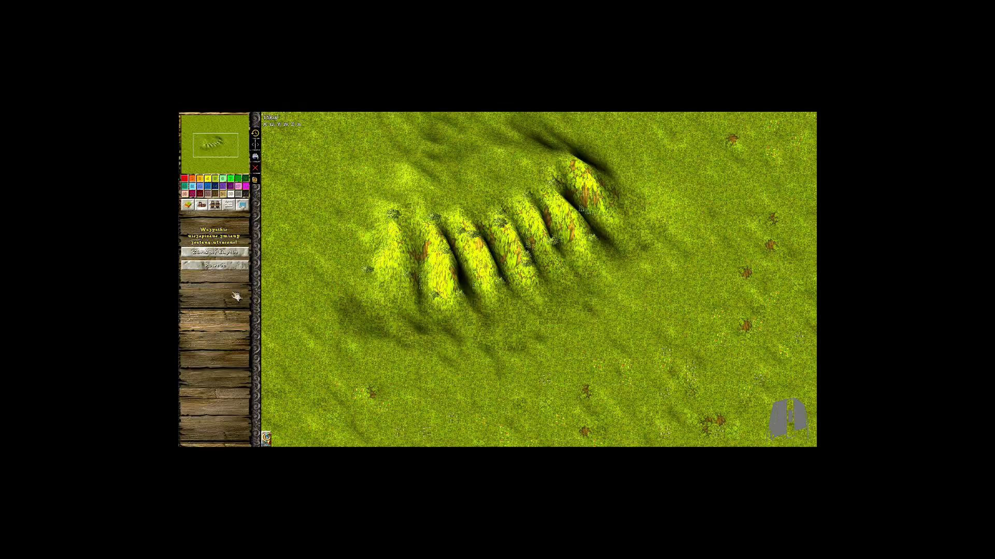
left_click(237, 251)
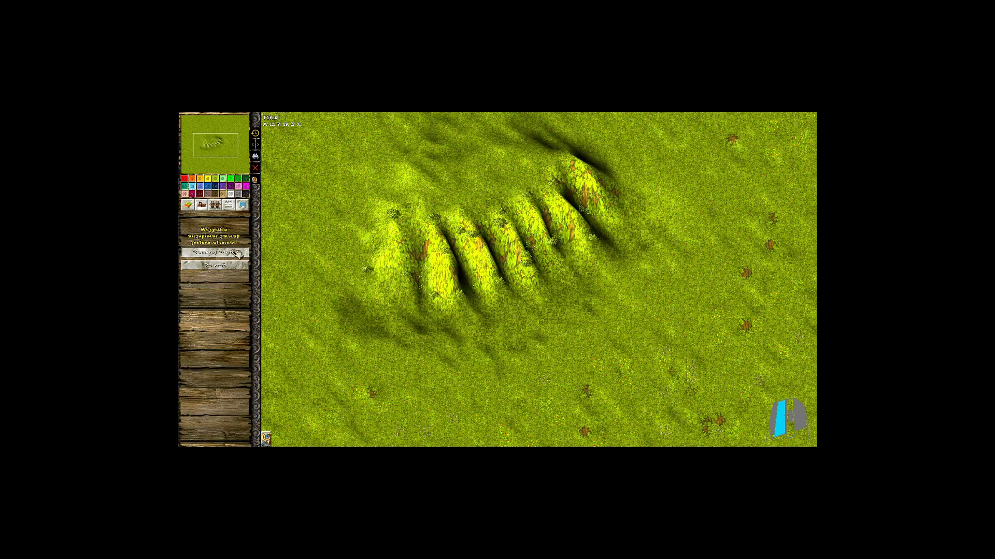